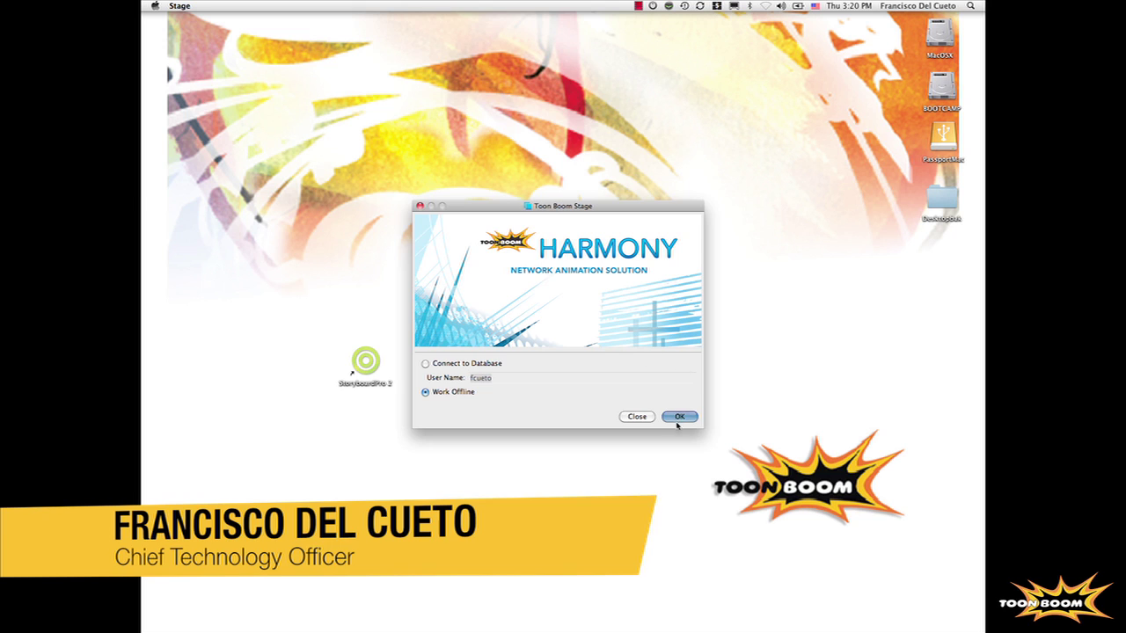
Work offline and create a new scene named democ01
left_click(677, 421)
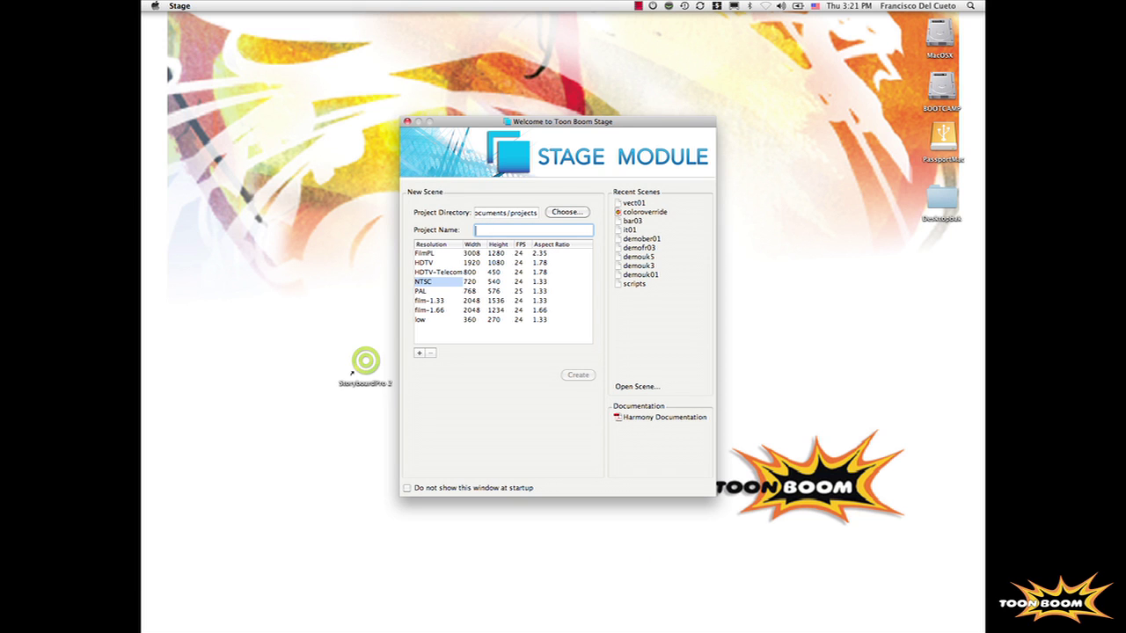
type("demo")
type("c01")
left_click(580, 376)
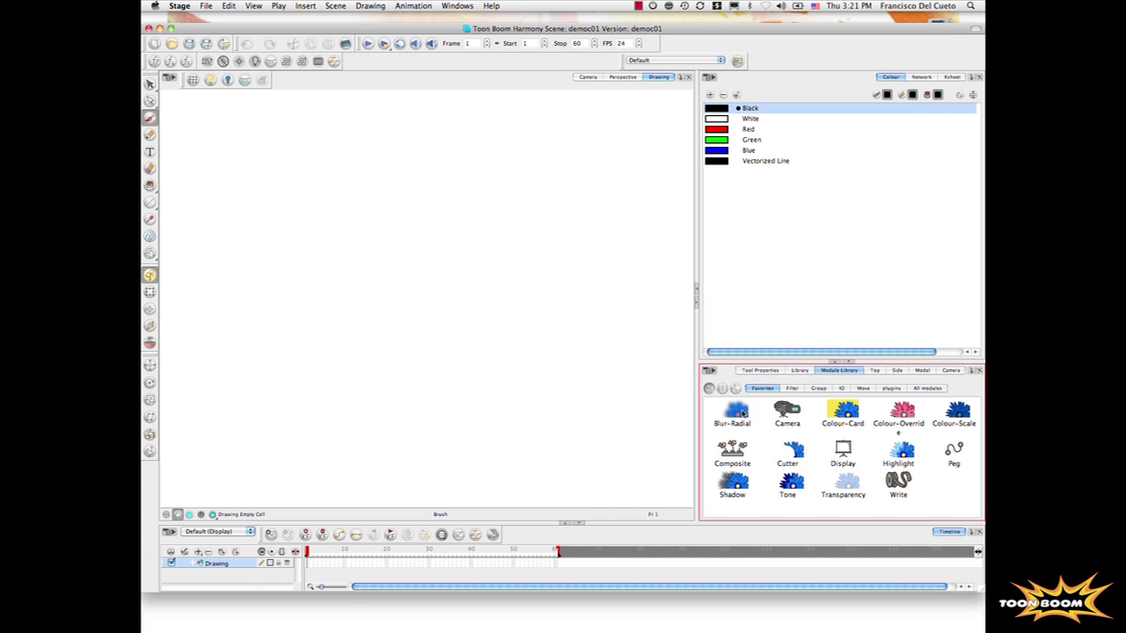
In Tool Properties, choose the thicker Brush 1 preset for the brush
left_click(761, 371)
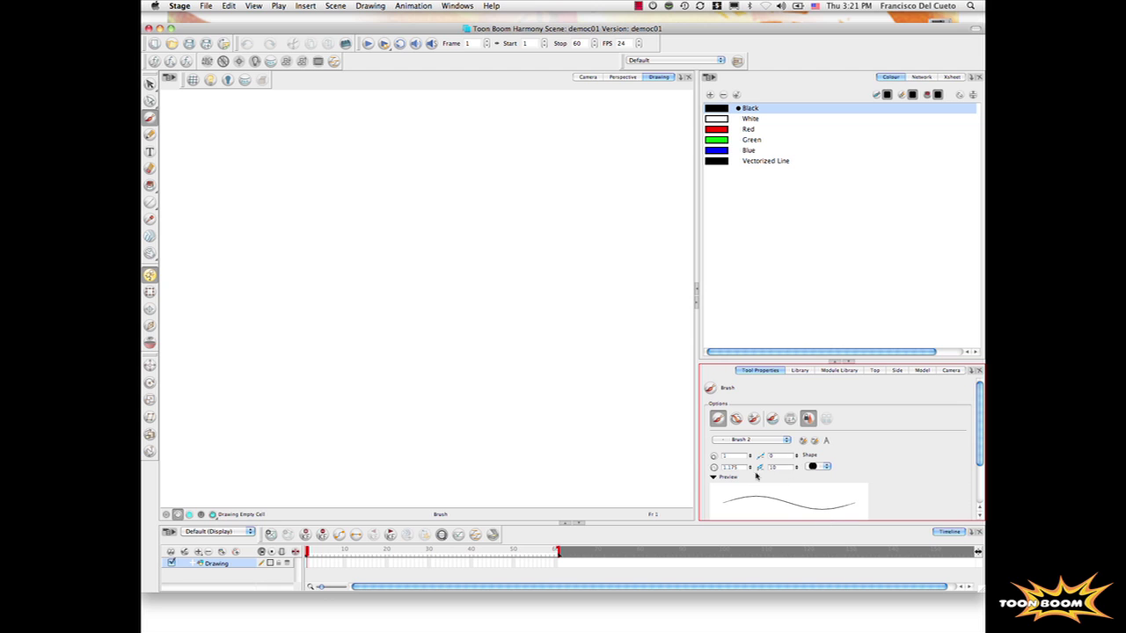
left_click(786, 439)
left_click(756, 391)
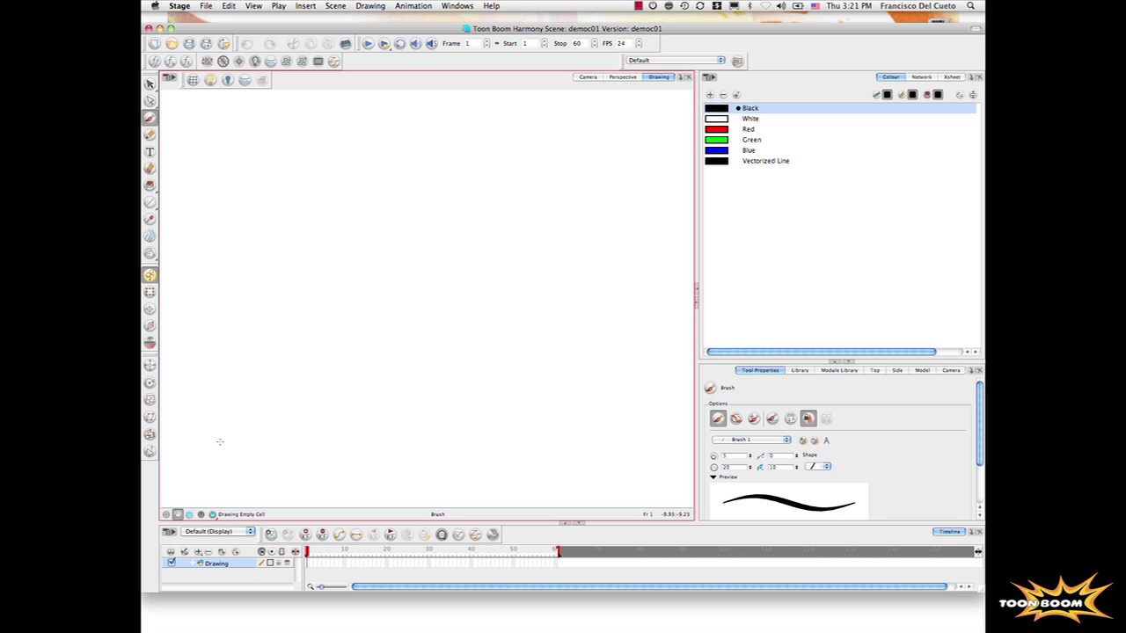
Draw the first bouncing-ball ovals frame by frame with onion skin enabled
mouse_move(223, 440)
left_mouse_down()
mouse_move(251, 441)
mouse_move(219, 431)
left_mouse_up()
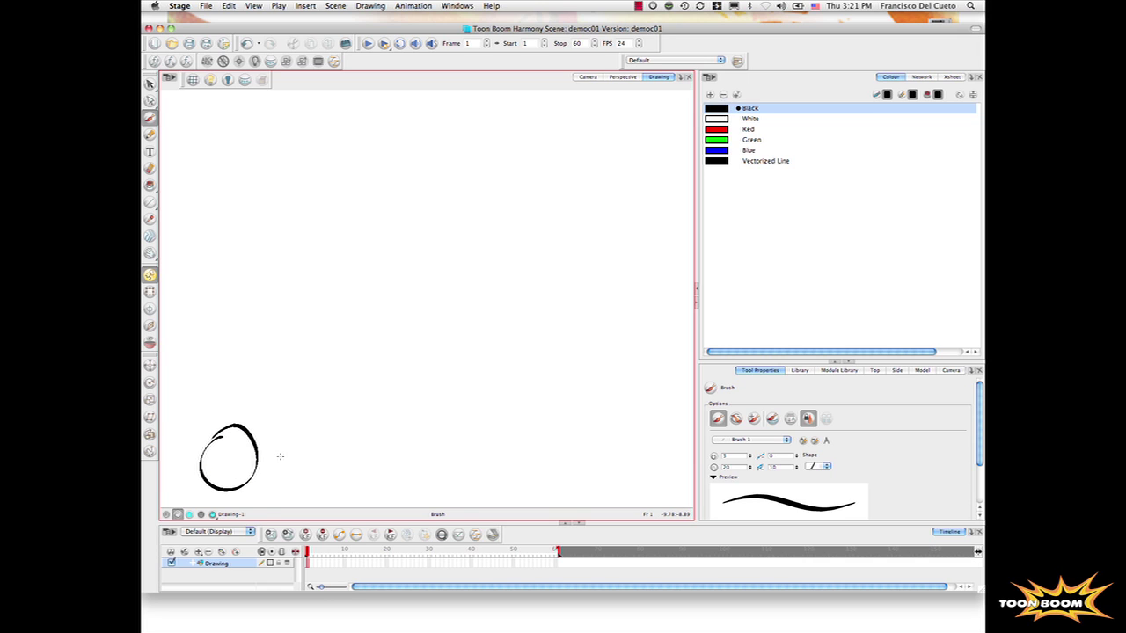
key("period")
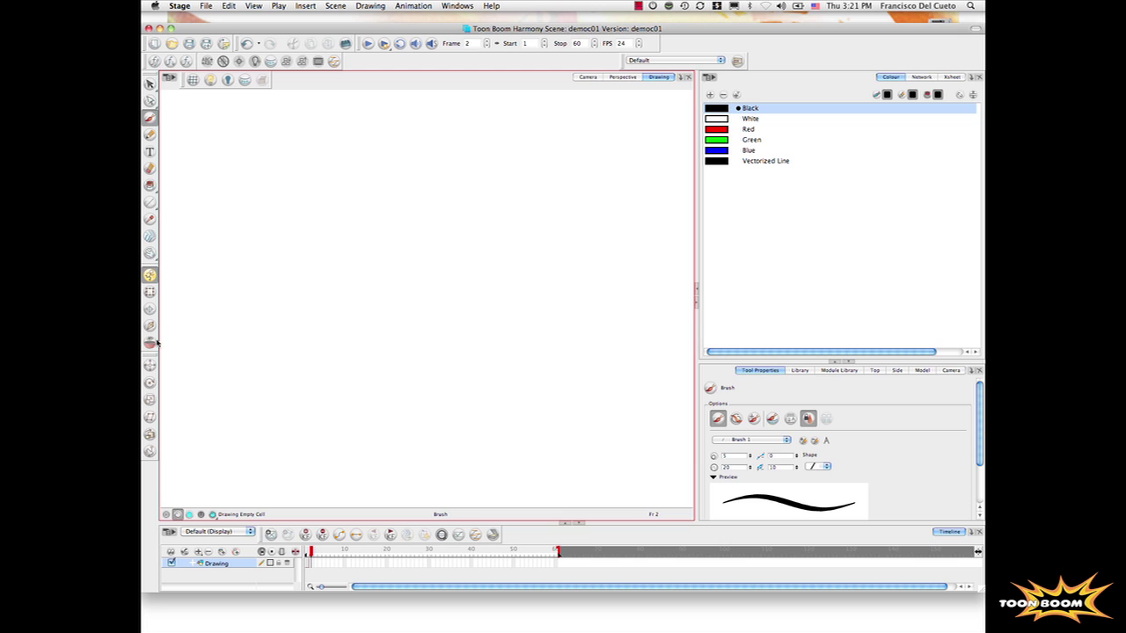
left_click(150, 343)
mouse_move(251, 407)
left_mouse_down()
mouse_move(257, 391)
mouse_move(295, 374)
left_mouse_up()
key("period")
key("period")
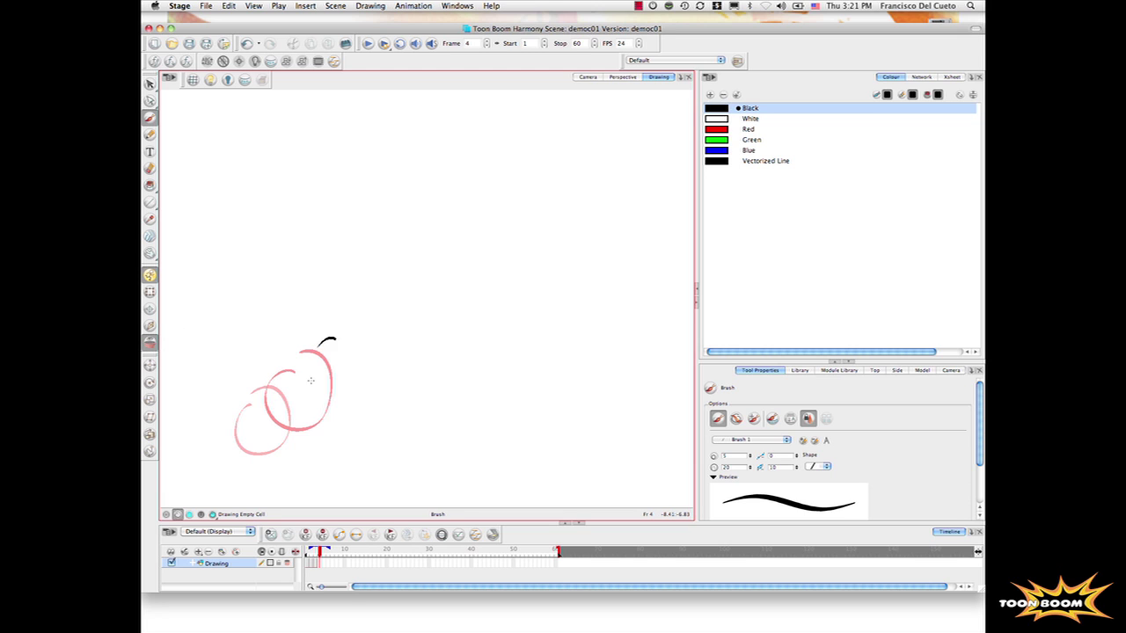
key("period")
mouse_move(327, 335)
left_mouse_down()
mouse_move(387, 377)
mouse_move(413, 335)
left_mouse_up()
key("period")
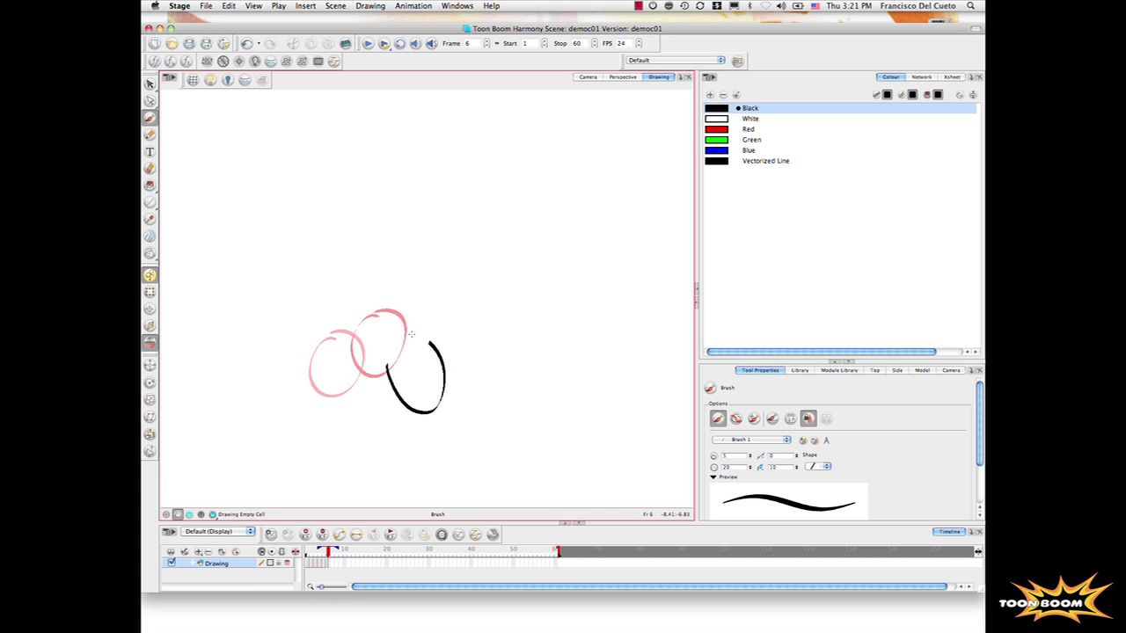
Draw the frame 7 and 8 ovals and a squashed landing with impact strokes on frame 9
key("period")
left_click_drag(422, 408, 415, 413)
key("period")
left_click_drag(450, 453, 505, 481)
key("period")
left_click_drag(464, 441, 453, 472)
mouse_move(494, 432)
left_mouse_down()
mouse_move(483, 462)
mouse_move(505, 455)
left_mouse_up()
Step back and forth through the frames to review the bounce, then maximize the window
key("period")
key("comma")
key("comma")
key("comma")
key("period")
key("period")
key("period")
key("comma")
key("comma")
key("comma")
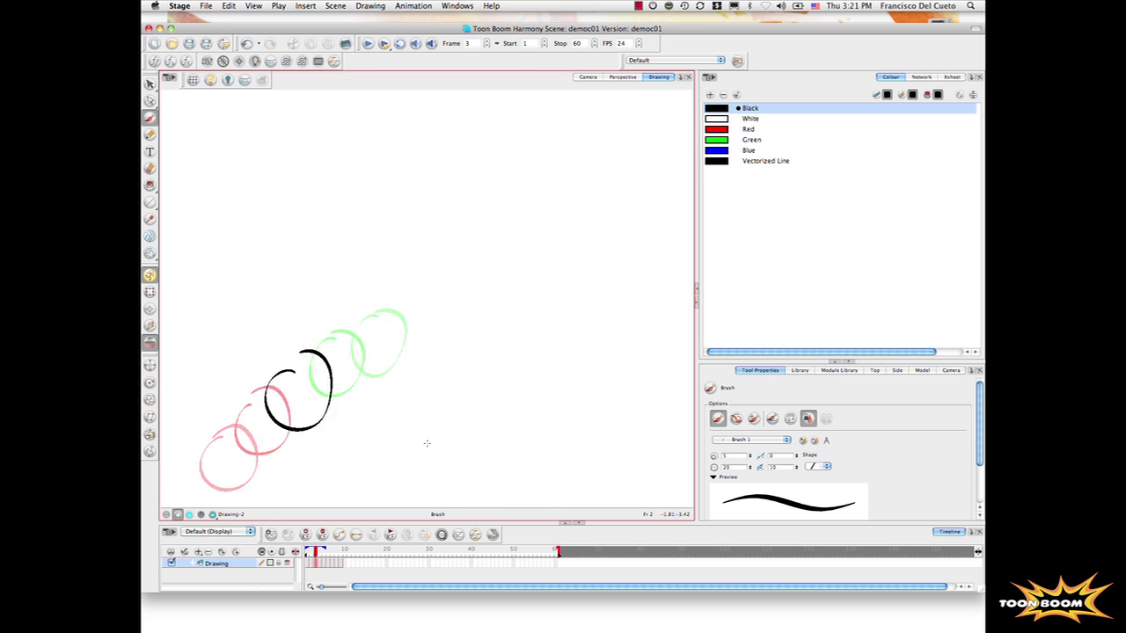
key("period")
key("period")
key("period")
key("comma")
key("comma")
key("comma")
key("comma")
key("comma")
key("comma")
key("period")
key("period")
key("period")
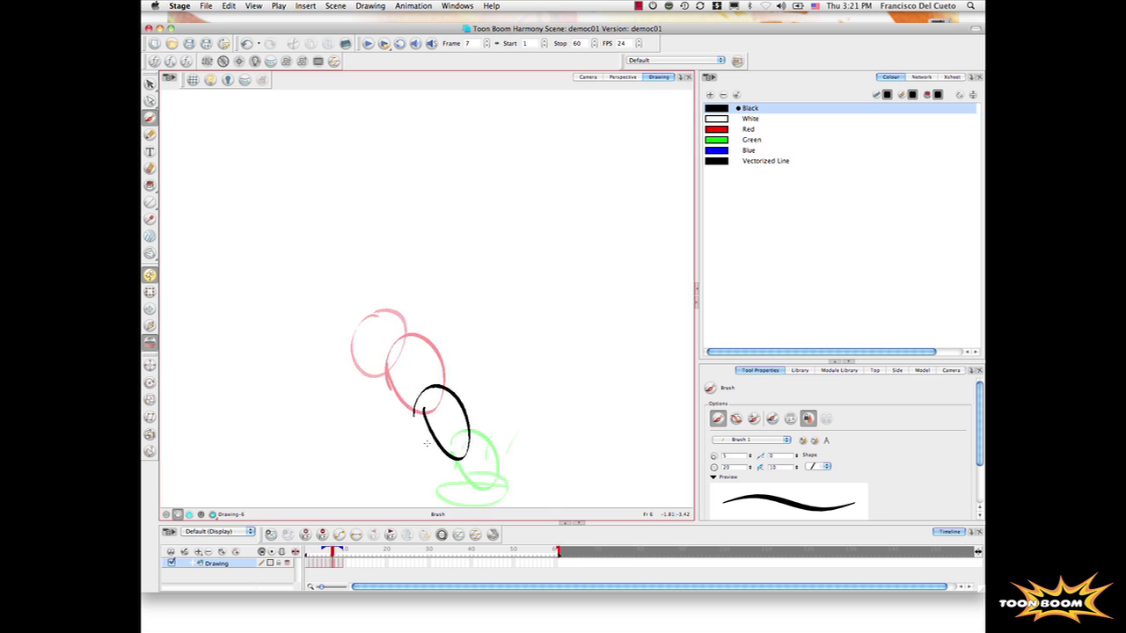
key("comma")
key("comma")
key("comma")
key("period")
key("period")
key("period")
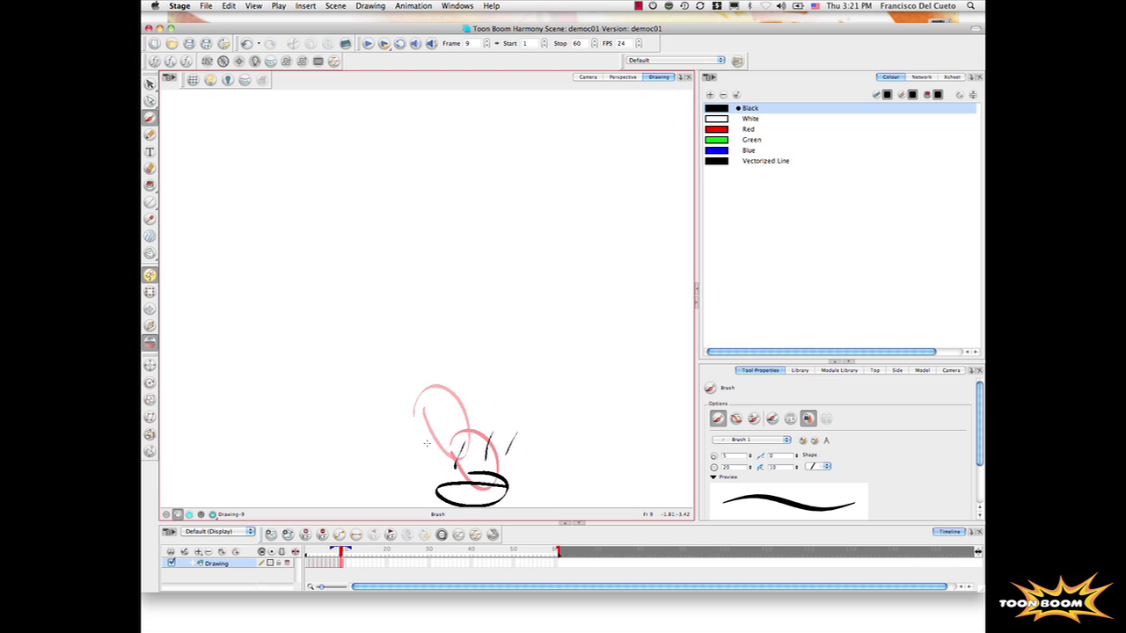
left_click(171, 28)
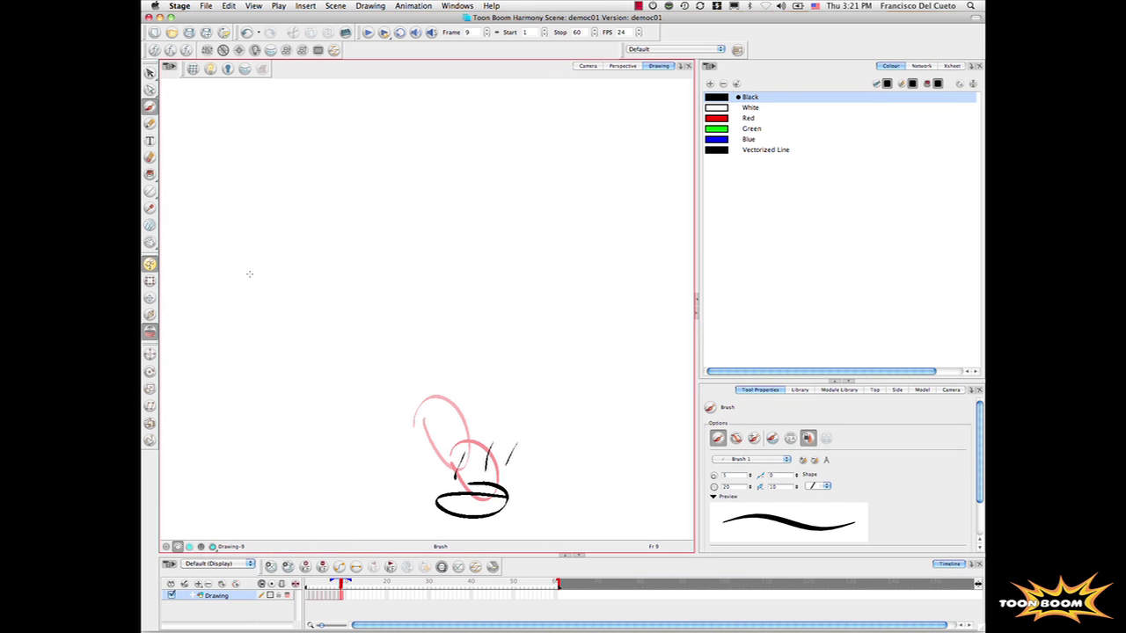
On a new Drawing_1 layer, brush two eyes with pupils, a nose curve, a squiggly mouth and hair strokes
left_click(222, 587)
mouse_move(417, 126)
left_mouse_down()
mouse_move(404, 140)
mouse_move(450, 125)
left_mouse_up()
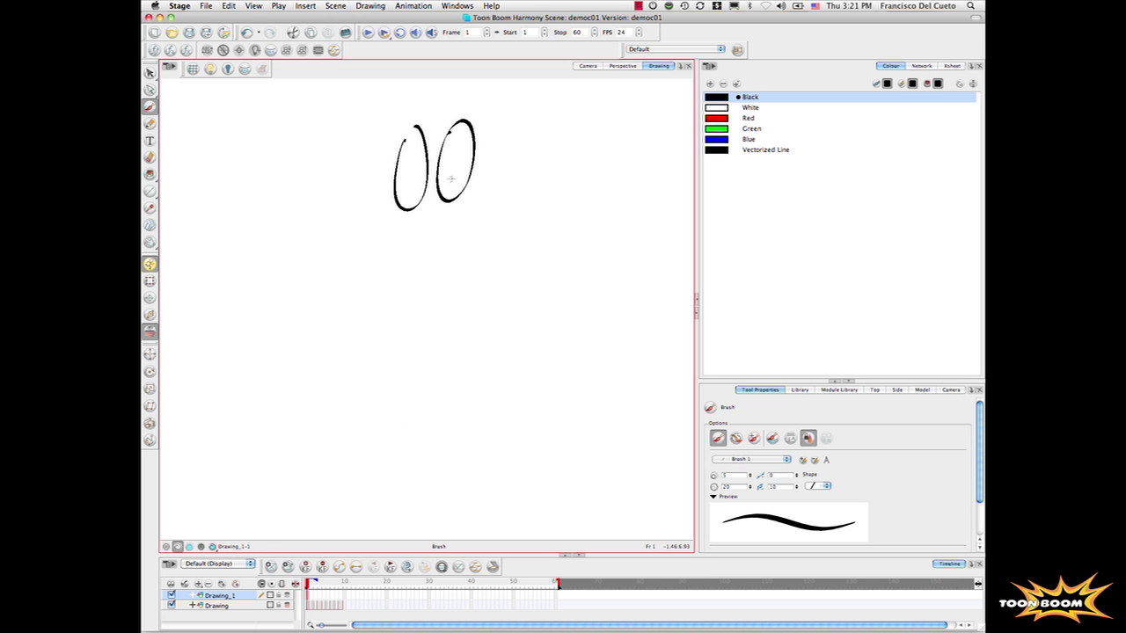
left_click_drag(450, 179, 409, 195)
left_click_drag(420, 253, 416, 277)
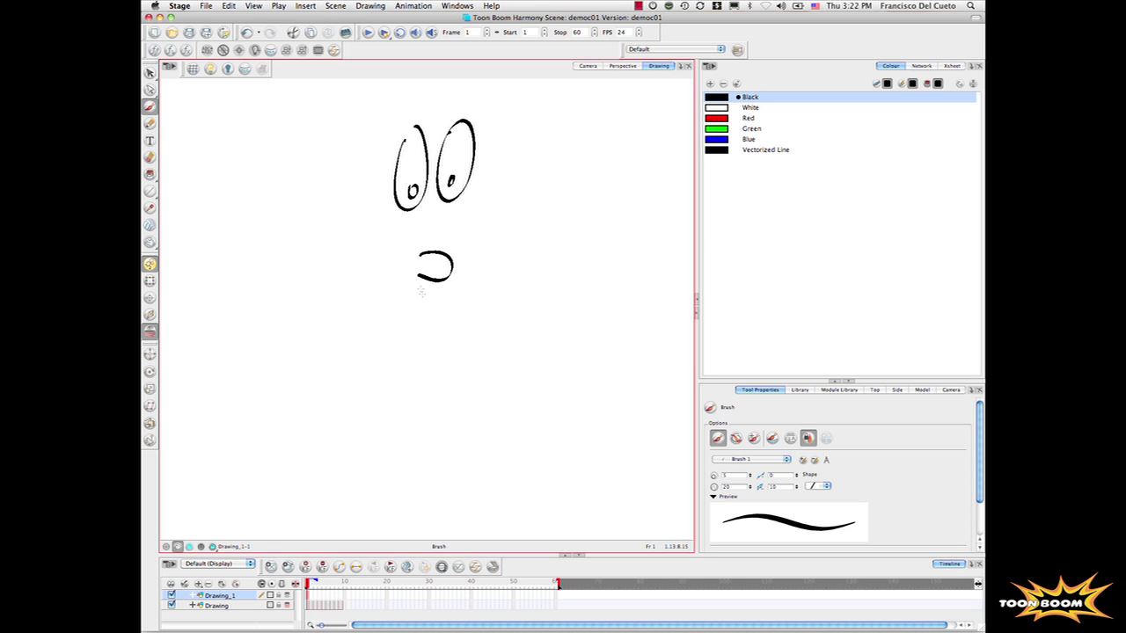
left_click_drag(404, 318, 457, 322)
mouse_move(376, 93)
left_mouse_down()
mouse_move(380, 109)
mouse_move(406, 105)
left_mouse_up()
left_click_drag(431, 84, 432, 105)
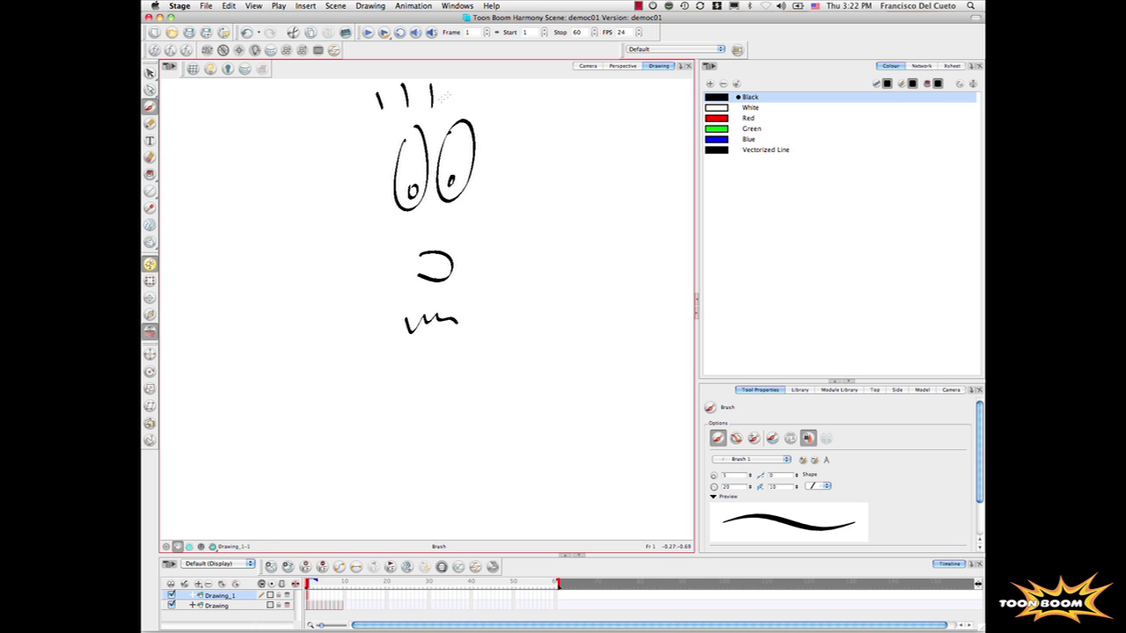
Rotate the canvas with the Rotate View tool, then turn it back upright
key("alt+3")
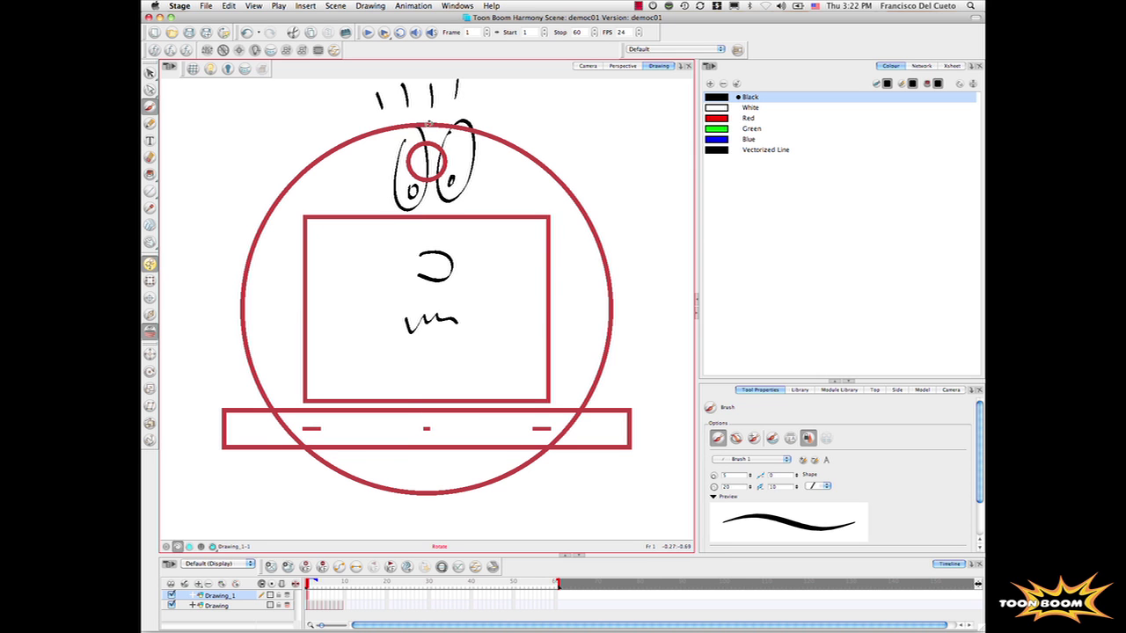
left_click_drag(431, 132, 363, 132)
mouse_move(355, 180)
left_mouse_down()
mouse_move(435, 155)
mouse_move(322, 213)
mouse_move(427, 168)
mouse_move(418, 157)
left_mouse_up()
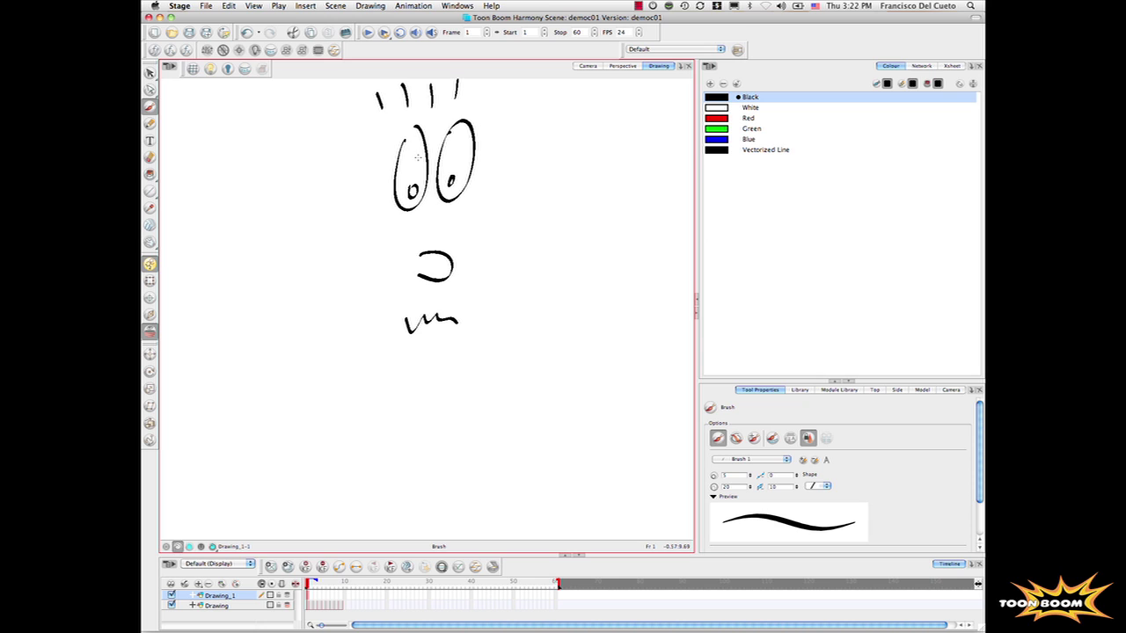
left_click(799, 389)
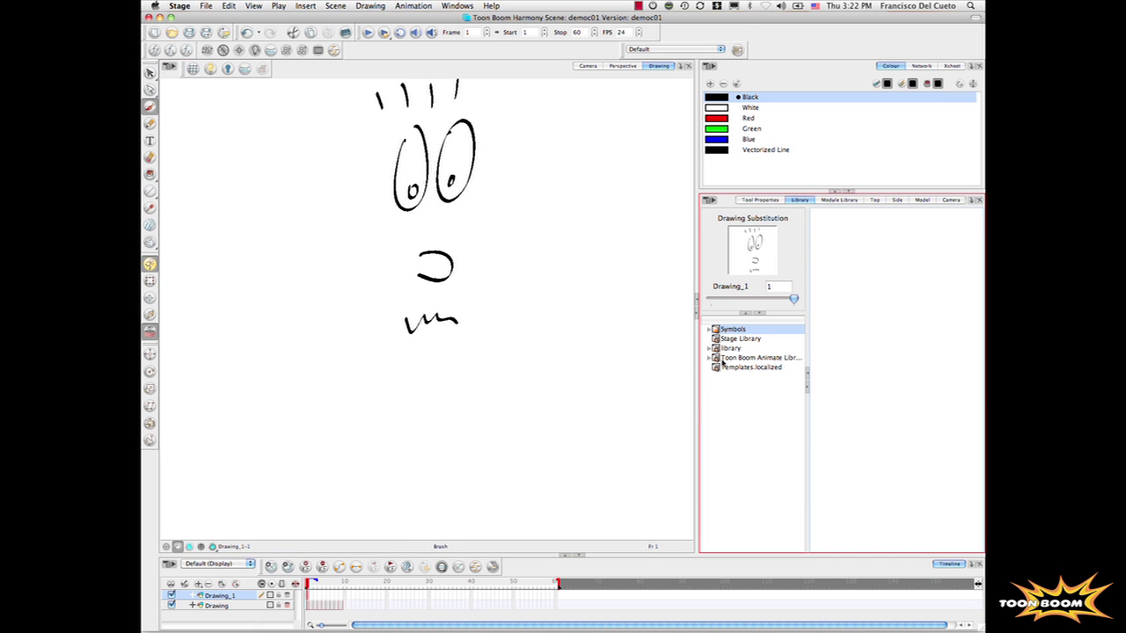
Drag Nessa_Rough.tpl from library > Drawing into the taller timeline and scrub to preview it
left_click(710, 349)
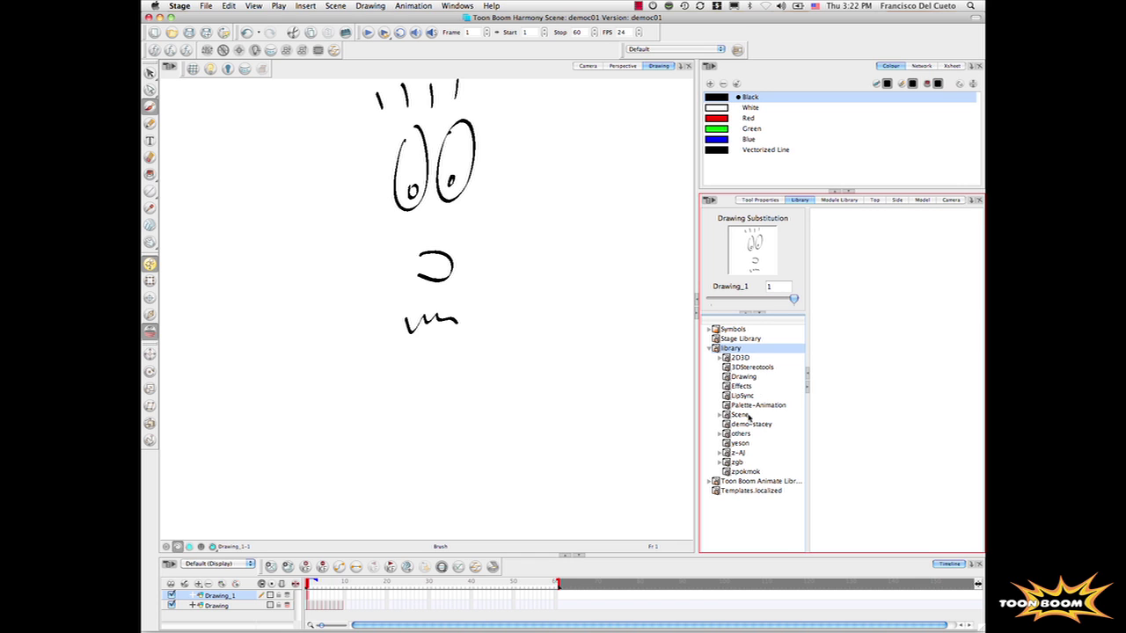
left_click(743, 376)
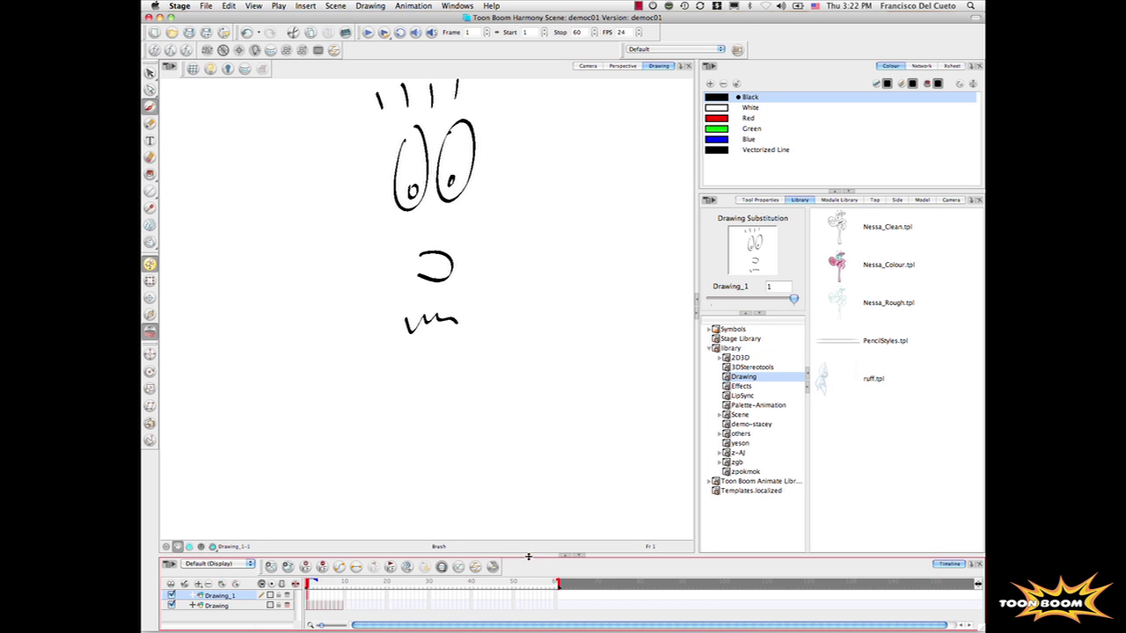
left_click_drag(531, 521, 530, 523)
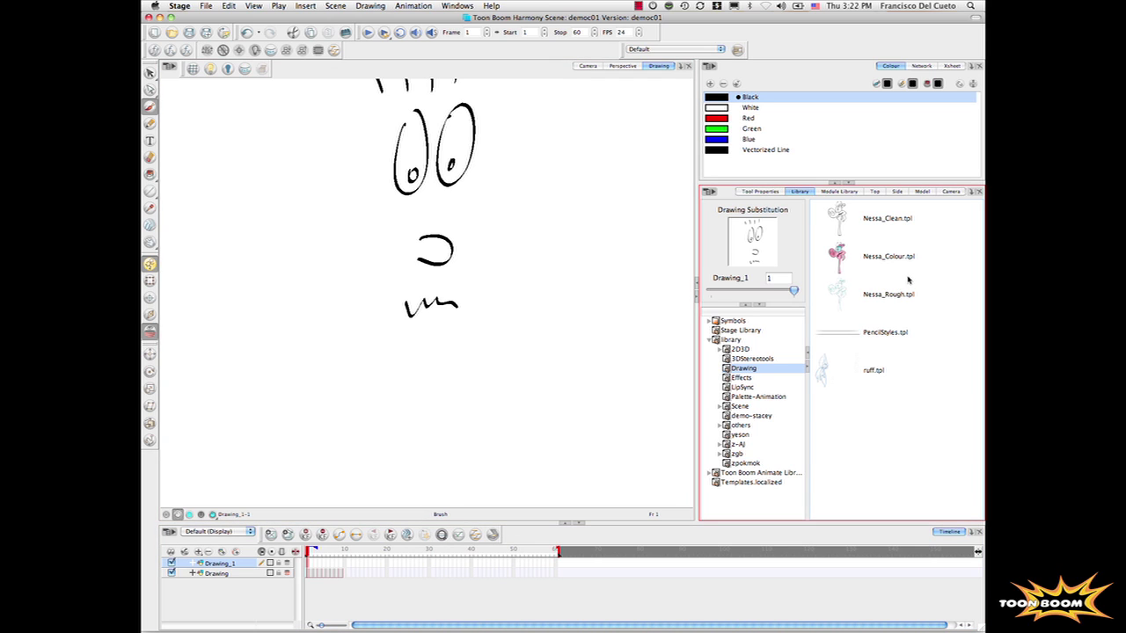
left_click(904, 303)
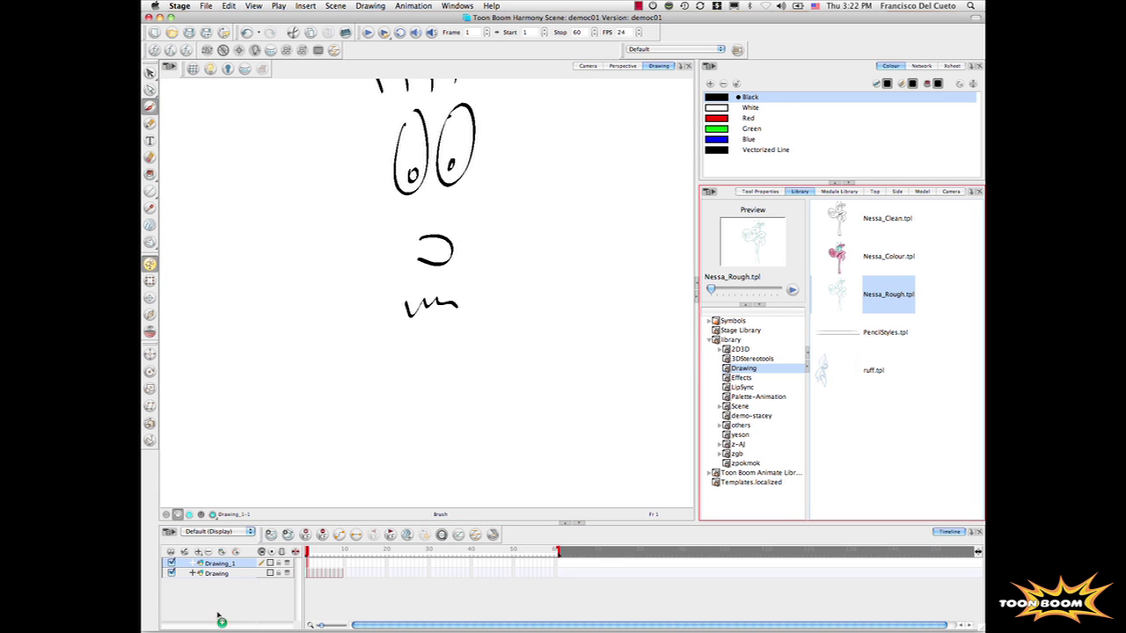
left_click_drag(893, 293, 241, 605)
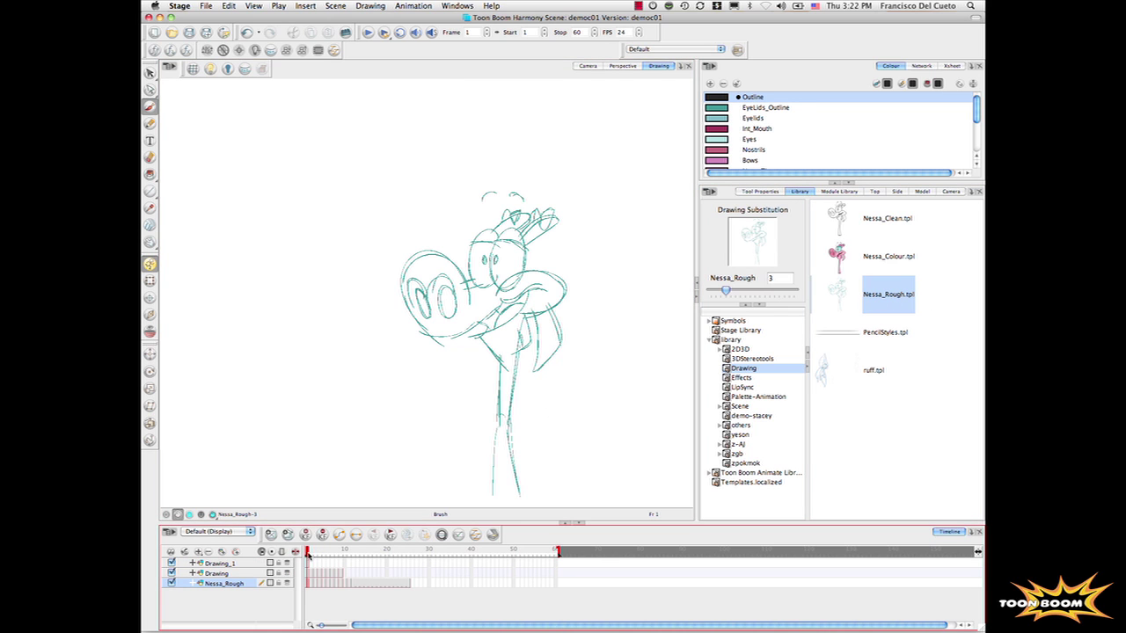
left_click_drag(307, 552, 403, 552)
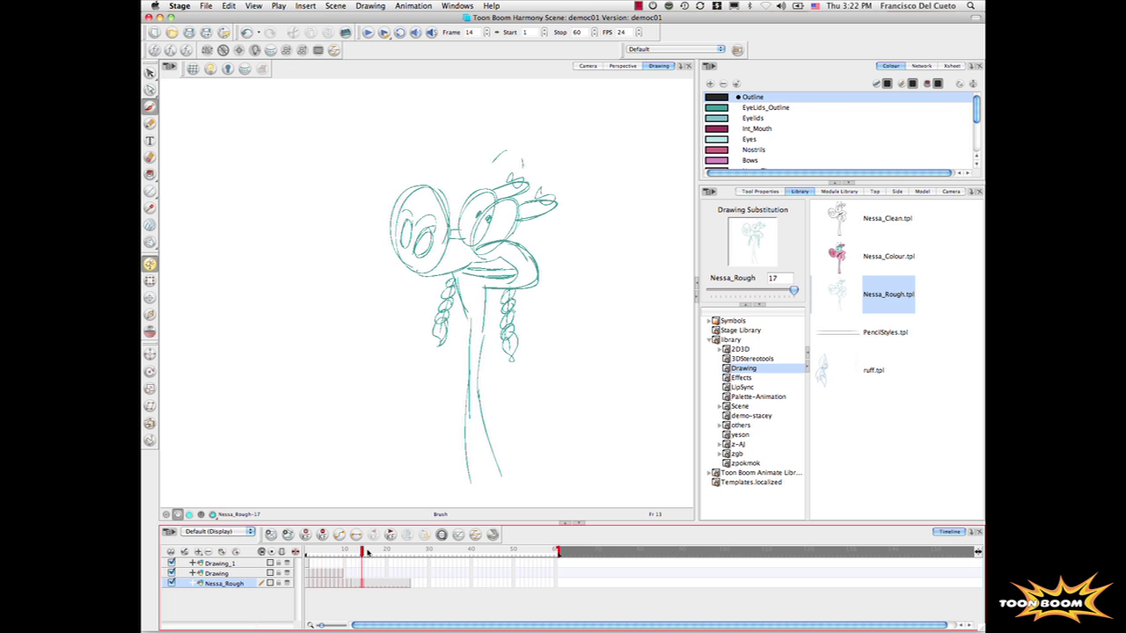
left_click_drag(403, 552, 308, 552)
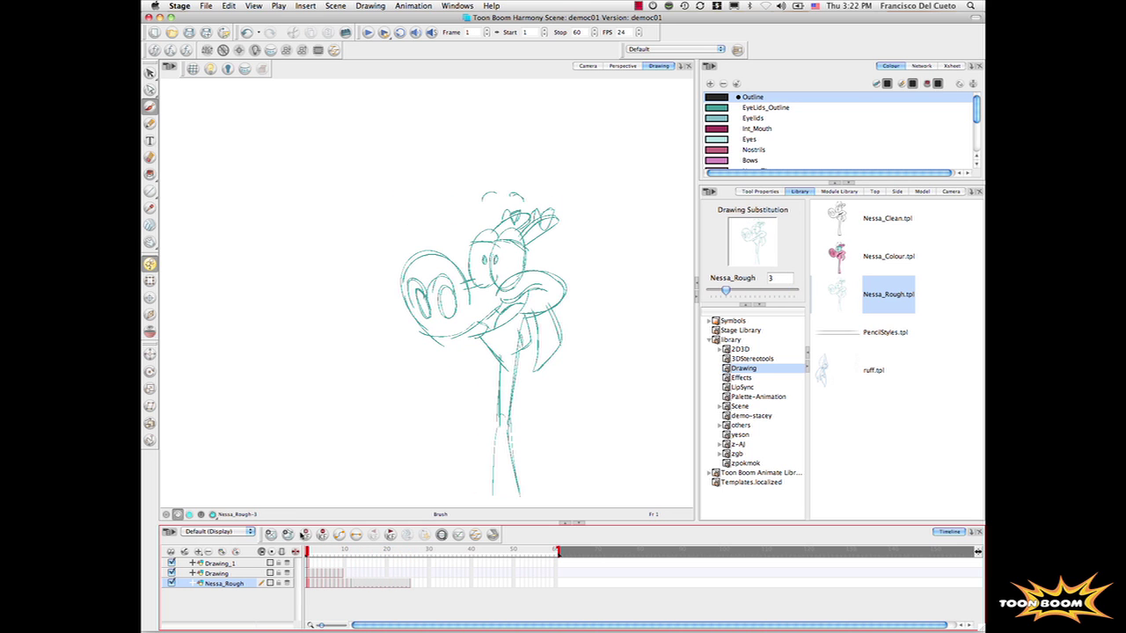
Drag Nessa_Clean.tpl and then Nessa_Colour.tpl into the timeline, checking frame 7 in between
left_click(887, 222)
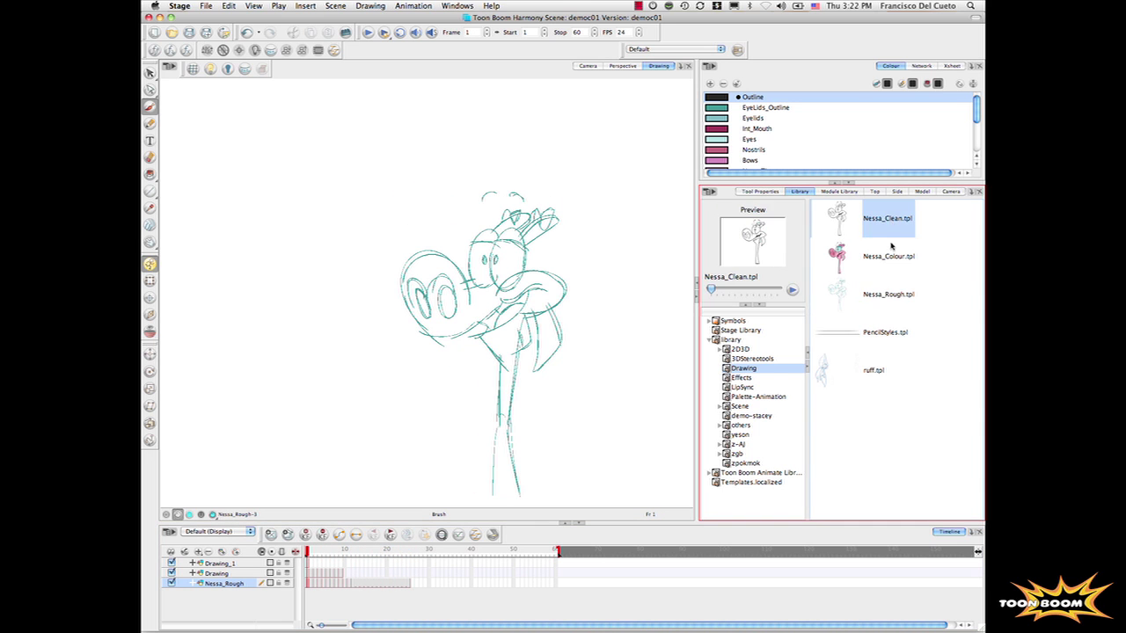
left_click_drag(896, 219, 203, 604)
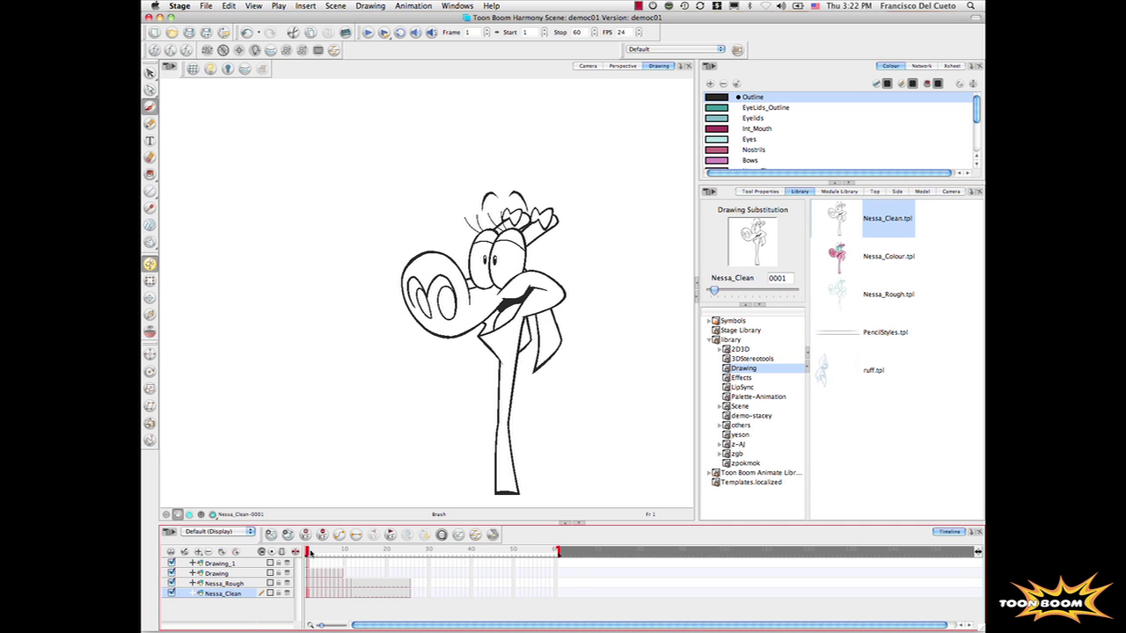
left_click_drag(308, 551, 333, 551)
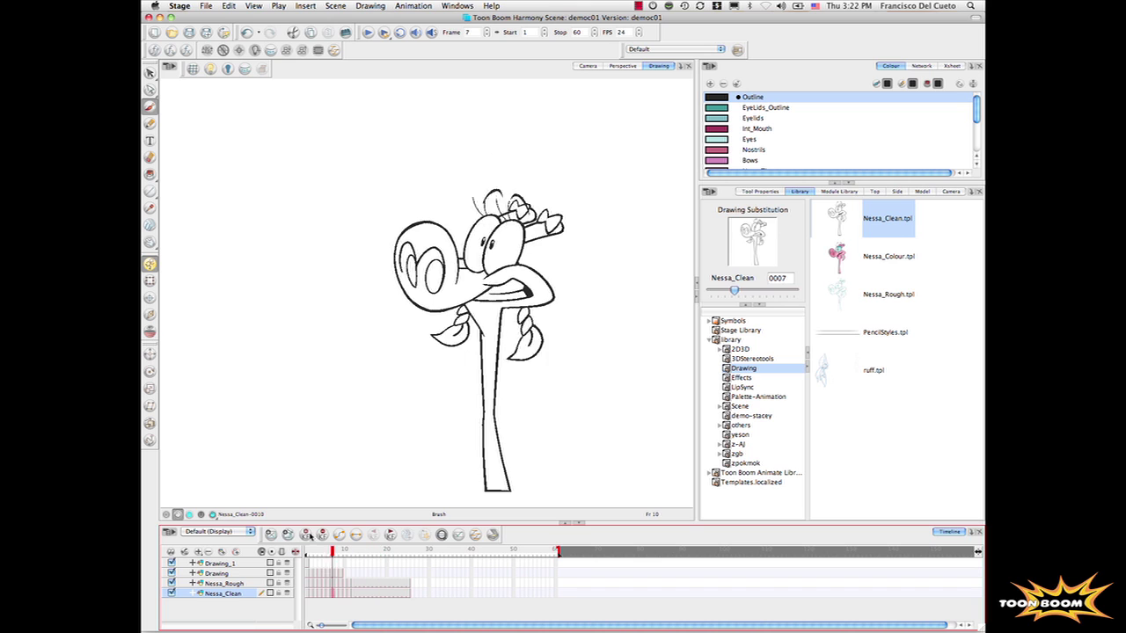
left_click(318, 538)
left_click(896, 256)
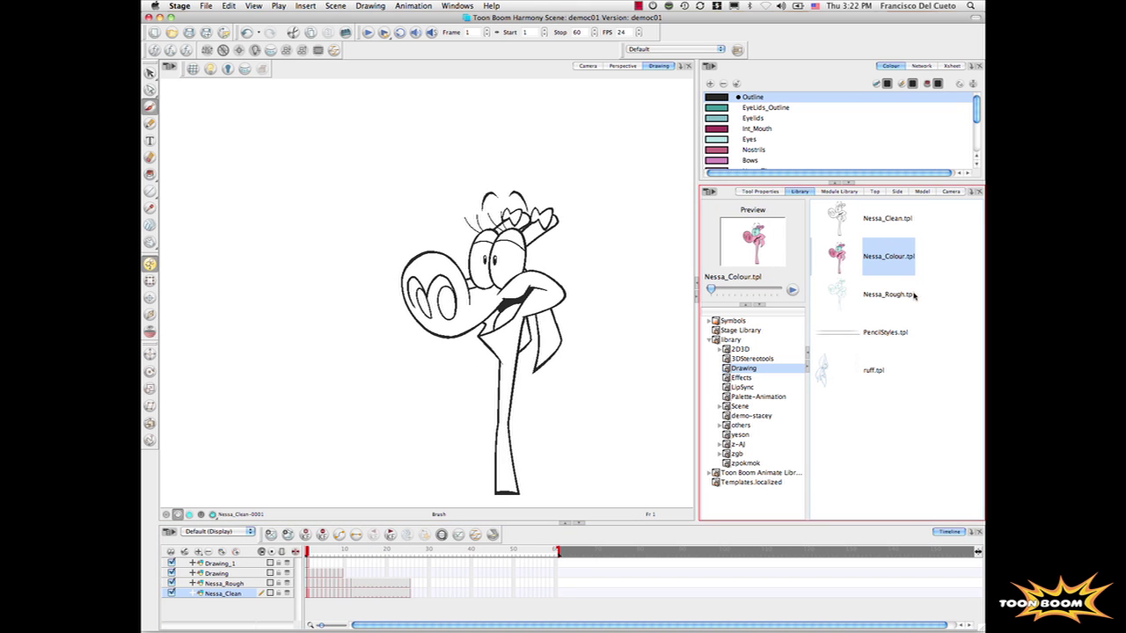
left_click_drag(888, 259, 219, 614)
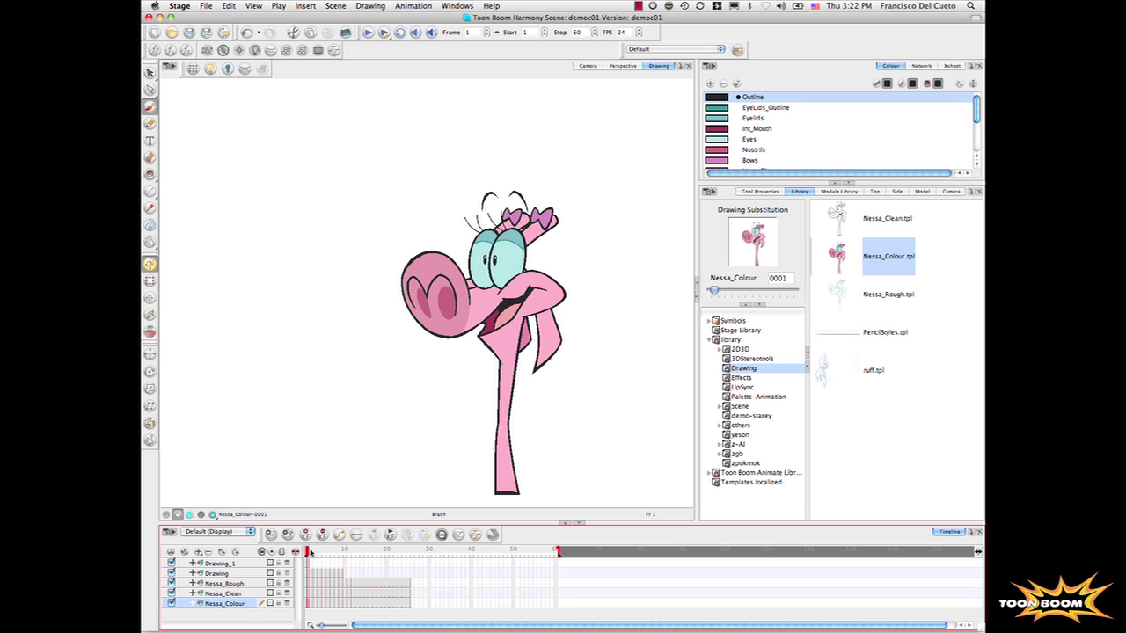
Pick Nessa's Skin colour with the Dropper and open it in the Colour Picker
left_click_drag(310, 552, 311, 552)
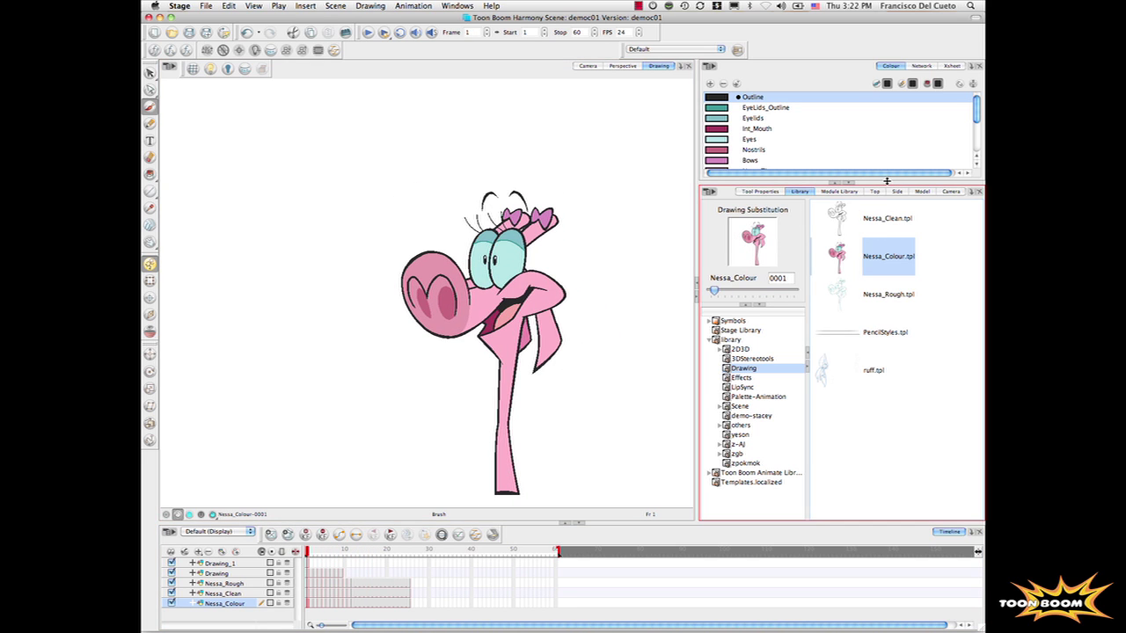
left_click_drag(886, 181, 886, 251)
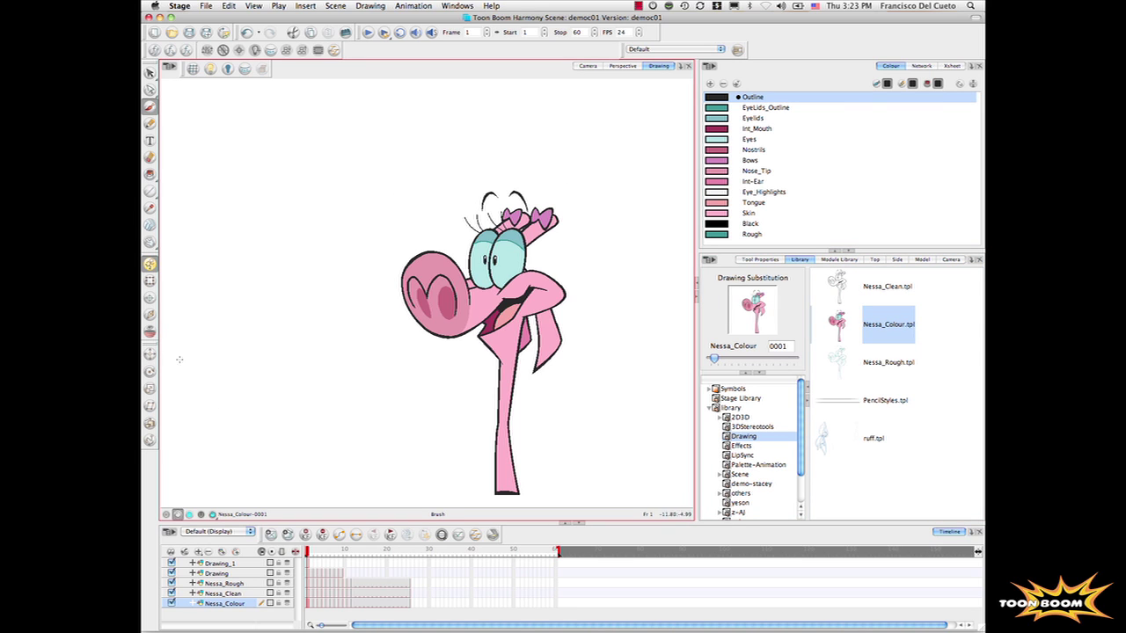
left_click(150, 208)
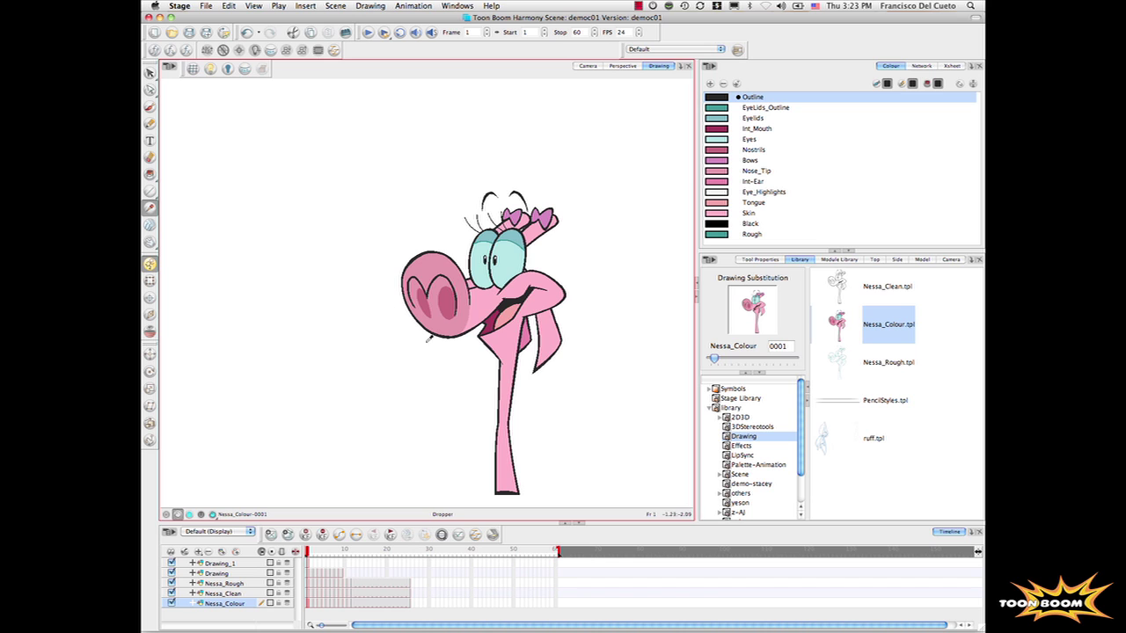
left_click(510, 341)
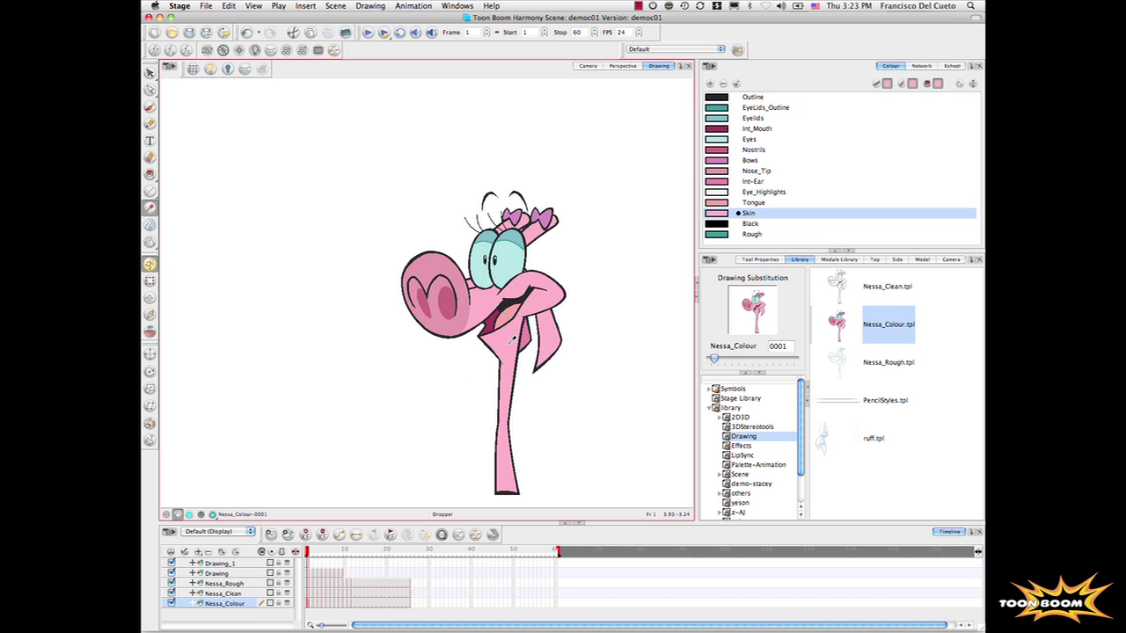
double_click(717, 213)
mouse_move(517, 220)
left_mouse_down()
mouse_move(752, 315)
mouse_move(776, 307)
left_mouse_up()
Set the Skin hue to 198 (blue) and scrub the frames to confirm it
left_click(750, 321)
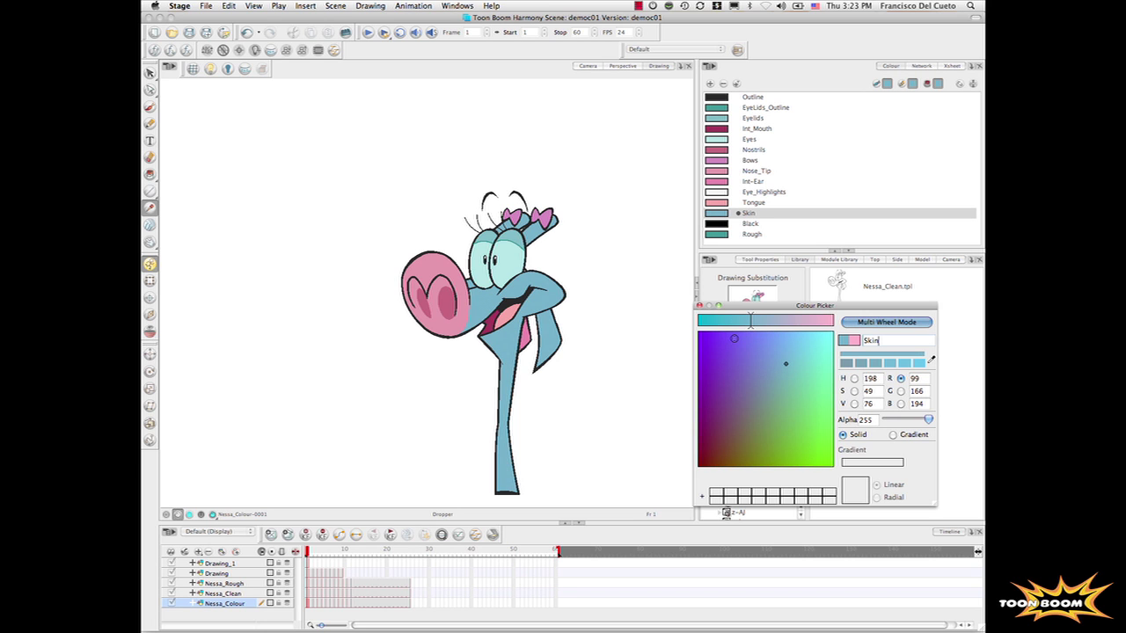
left_click(319, 552)
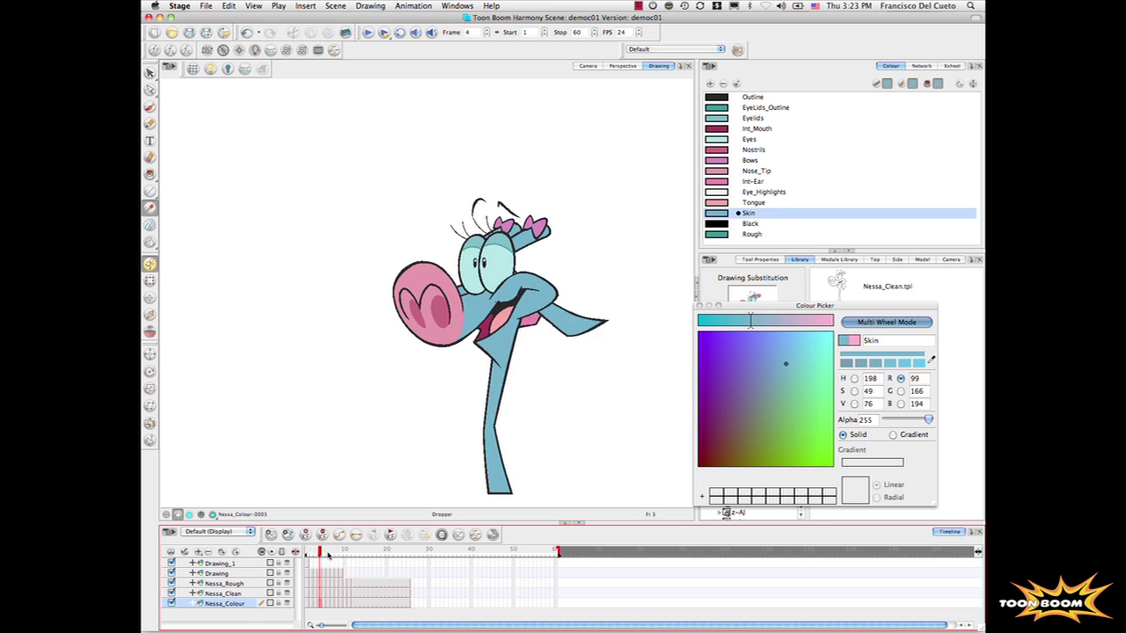
left_click_drag(328, 554, 333, 553)
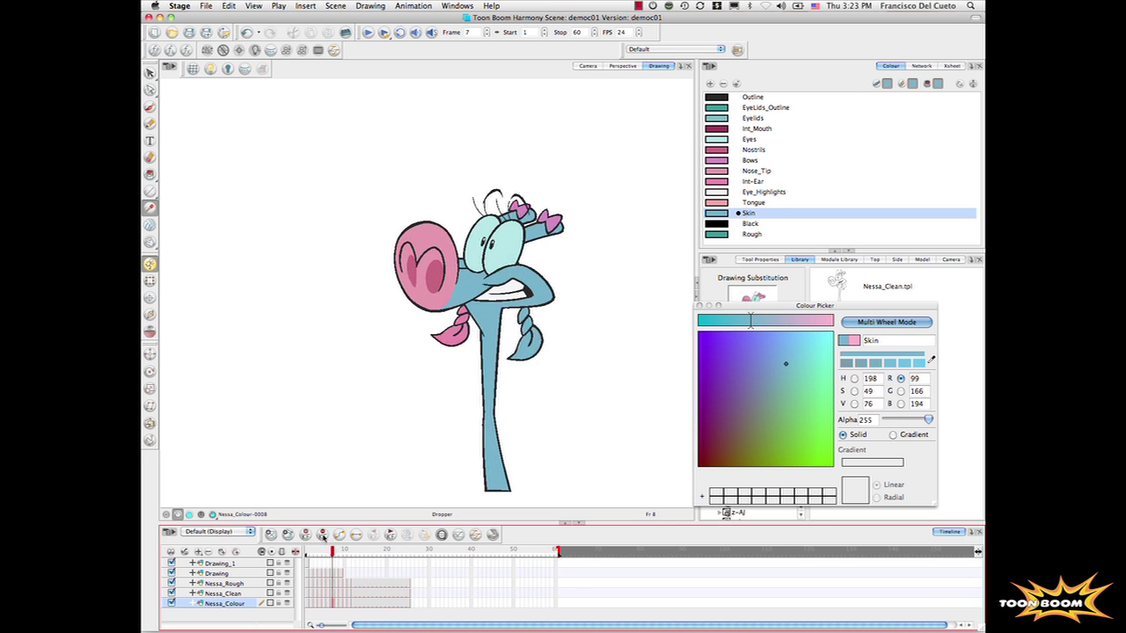
left_click(322, 534)
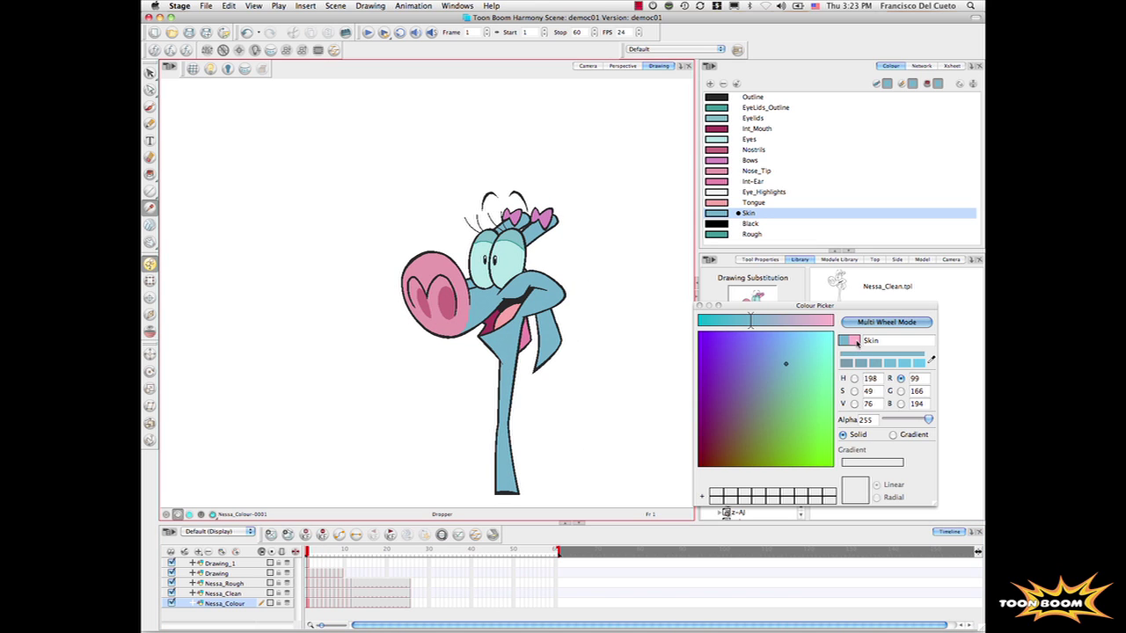
left_click_drag(858, 343, 855, 344)
Drag the original pink half of the swatch onto the current colour to revert Skin
left_click_drag(854, 344, 850, 341)
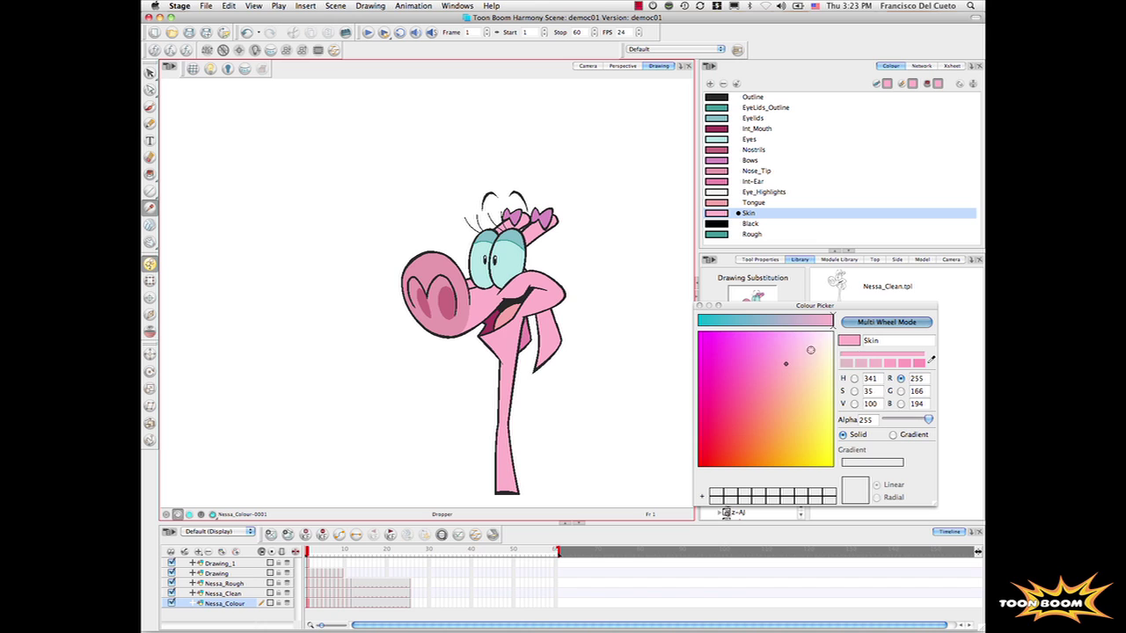
Close the Colour Picker, collapse the Library and show the scene palette list
left_click(699, 306)
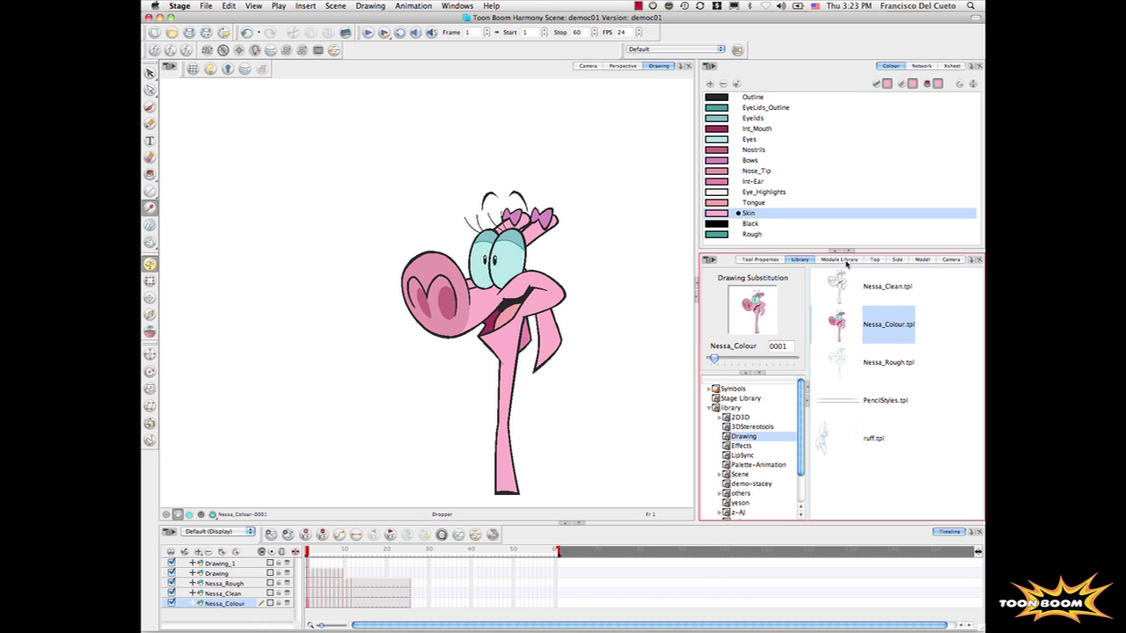
left_click(851, 253)
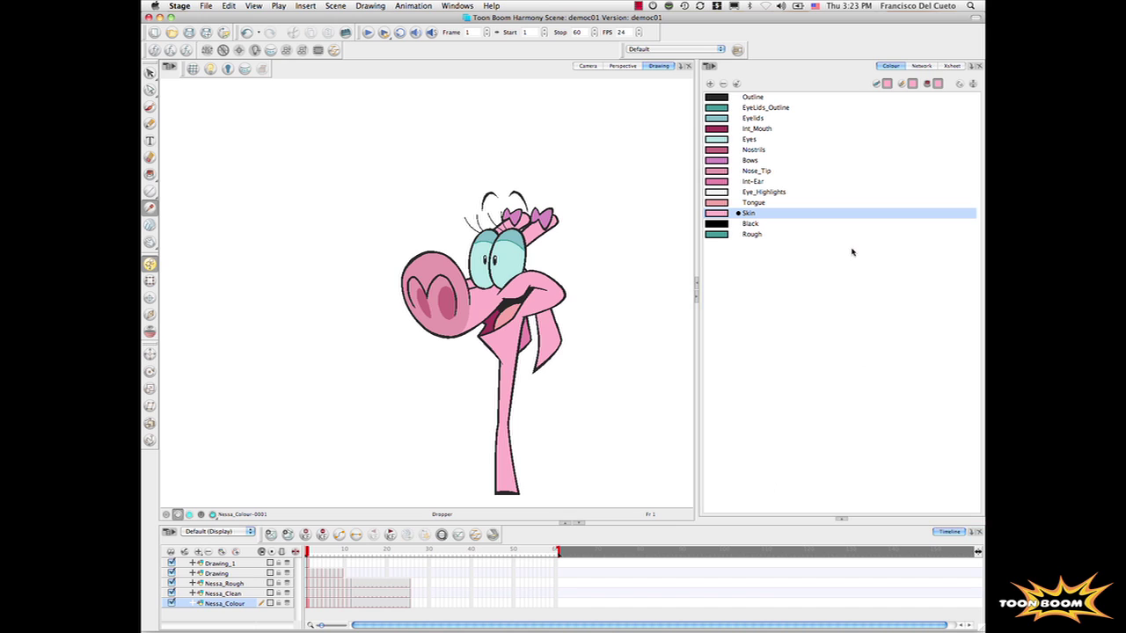
left_click(973, 84)
Clone the Nessa palette as Nessa-night and select the new palette
left_click(709, 66)
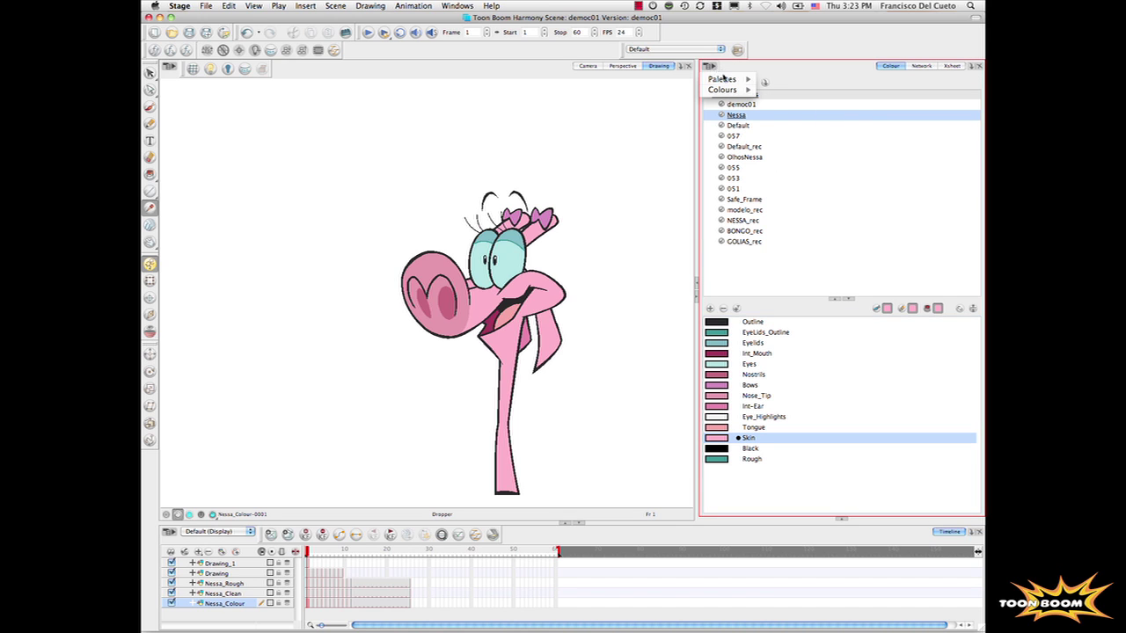
mouse_move(723, 79)
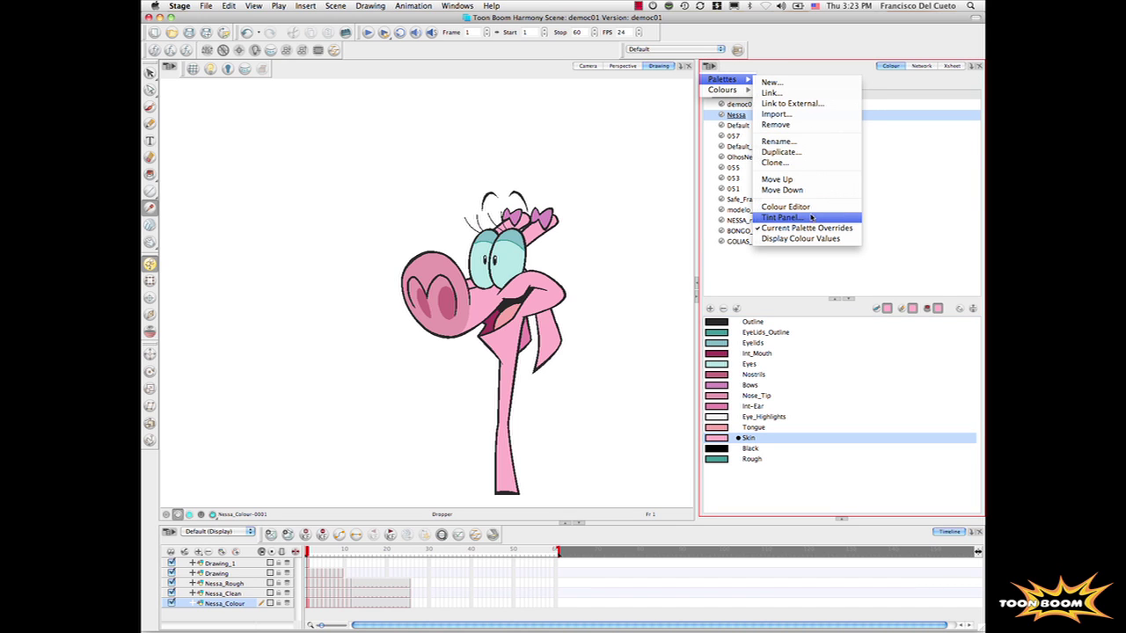
left_click(818, 163)
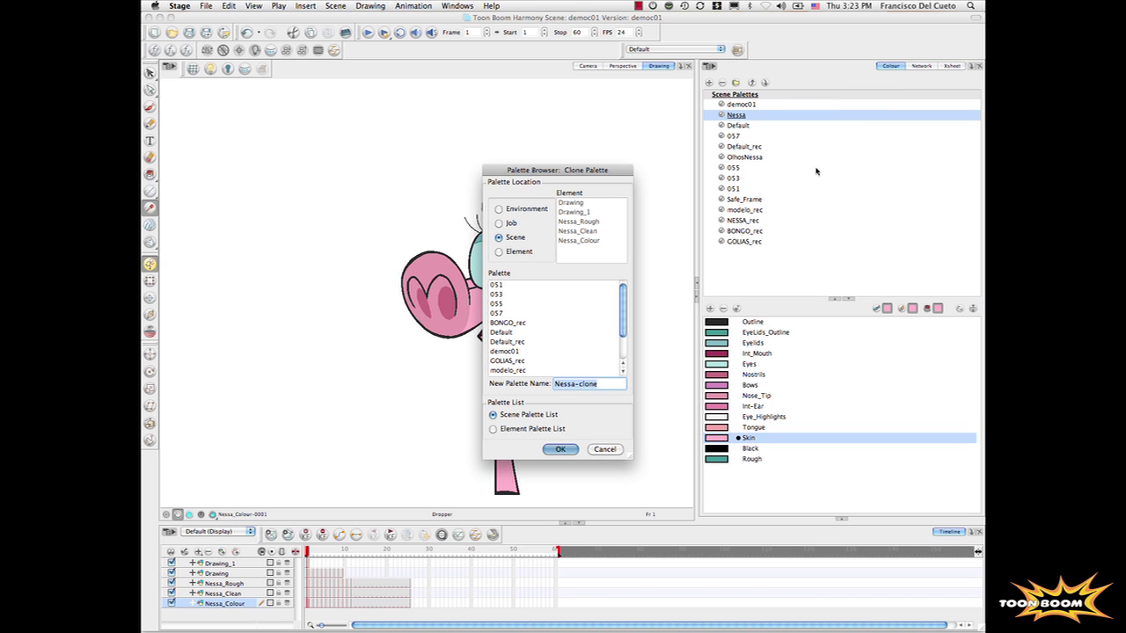
left_click(602, 387)
key("BackSpace")
key("BackSpace")
key("BackSpace")
key("BackSpace")
key("BackSpace")
type("nig")
type("ht")
left_click(568, 451)
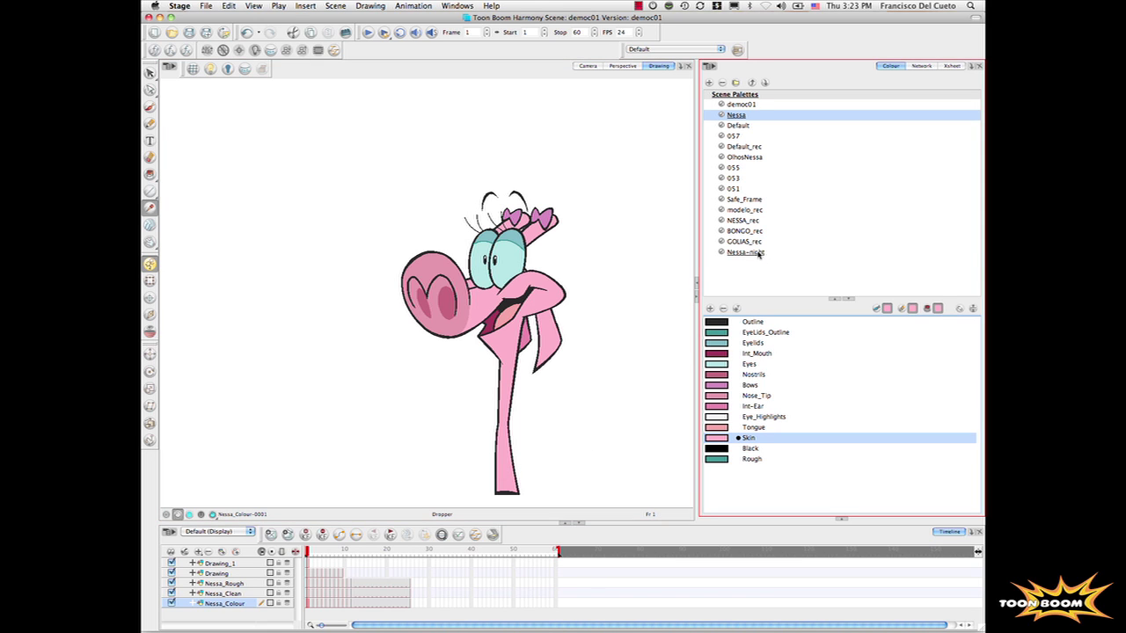
left_click(758, 254)
left_click(710, 66)
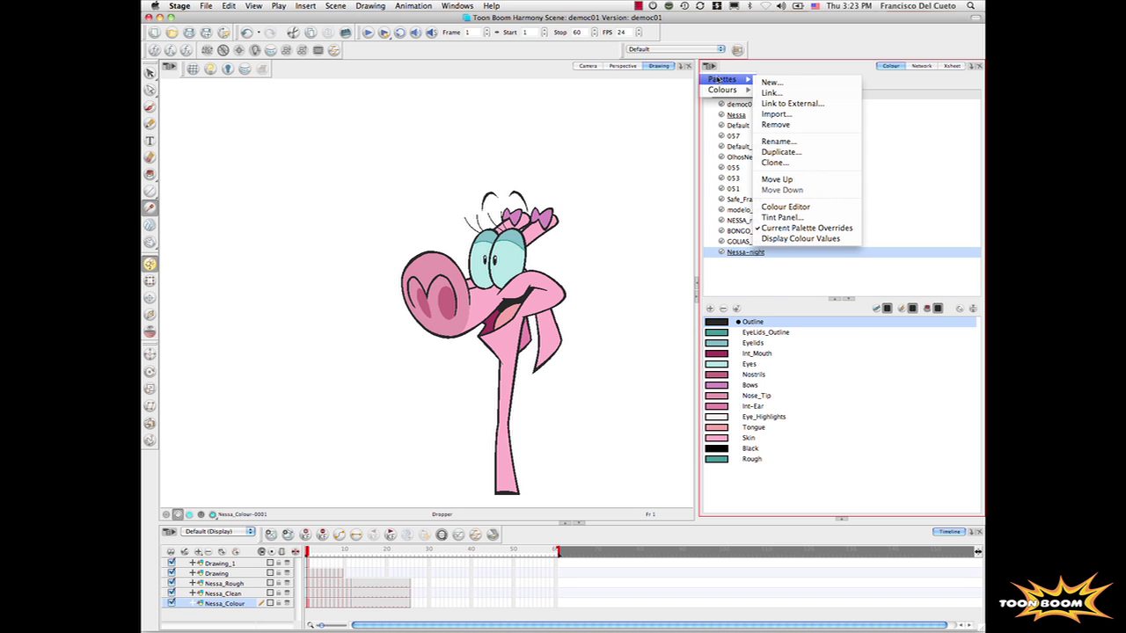
In the Tint Panel, select all colours and preview a black Blend tint of amount 33
left_click(782, 217)
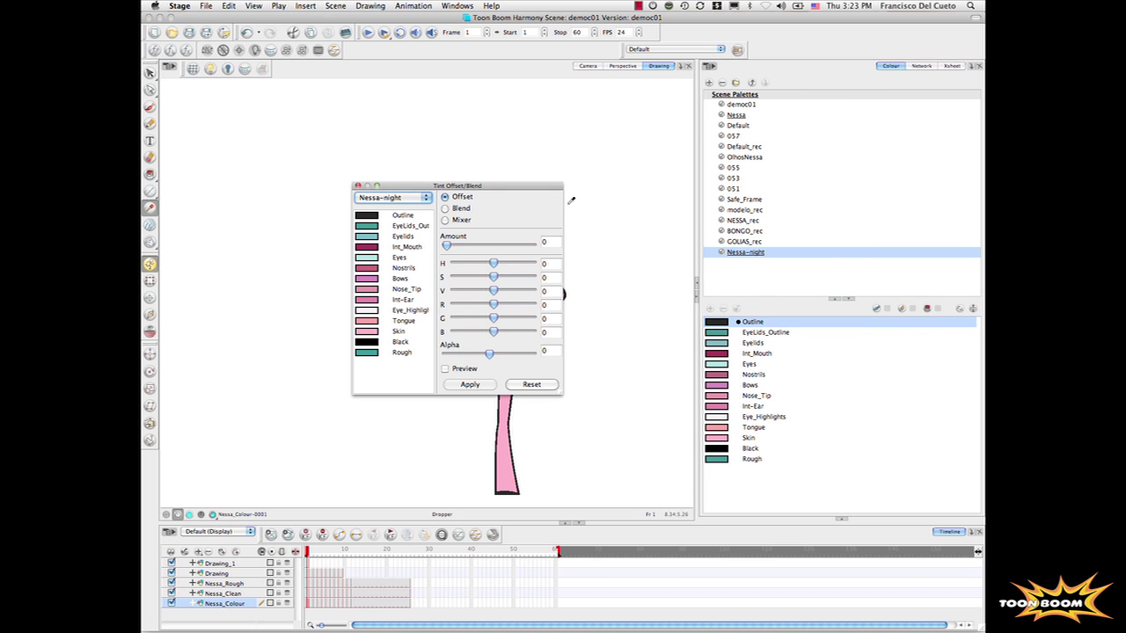
left_click_drag(406, 187, 725, 75)
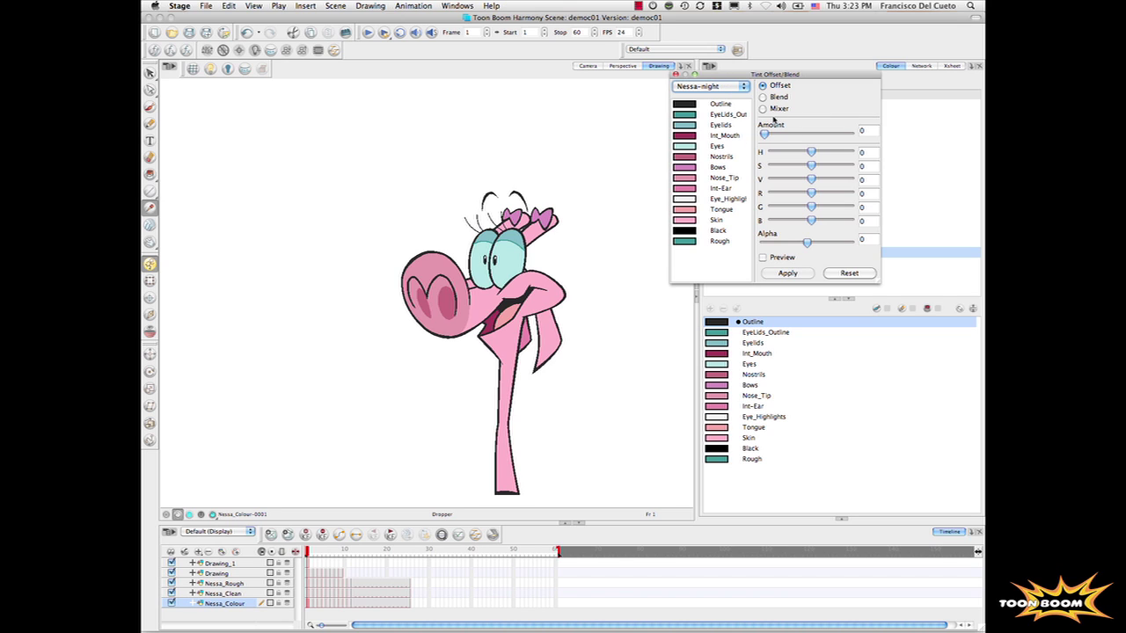
left_click(710, 106)
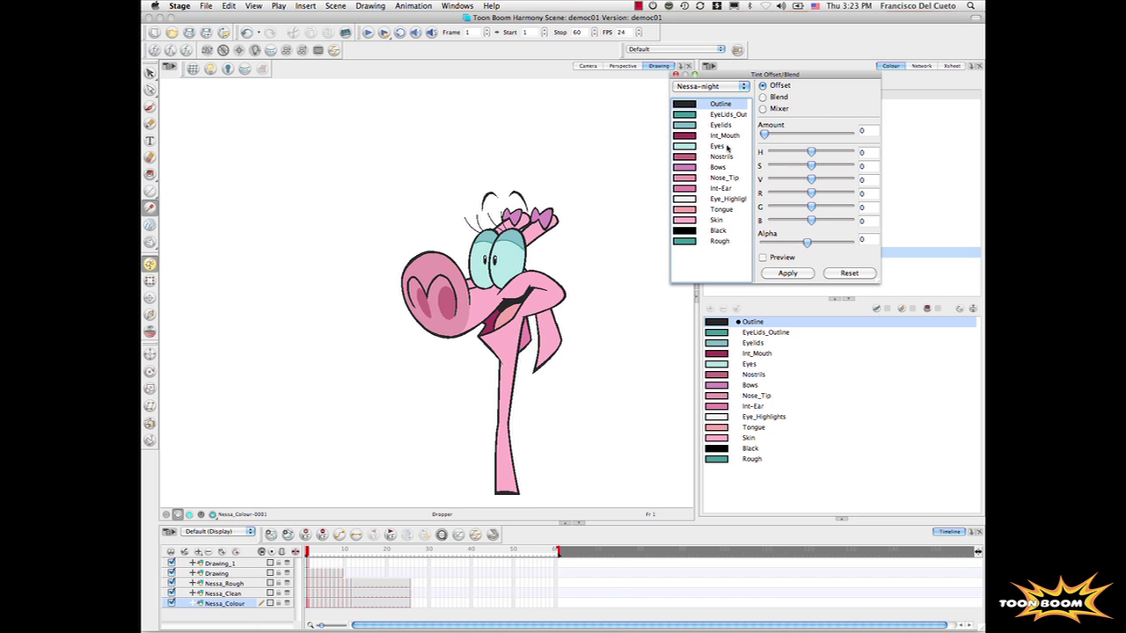
left_click(714, 240, "shift")
left_click(775, 97)
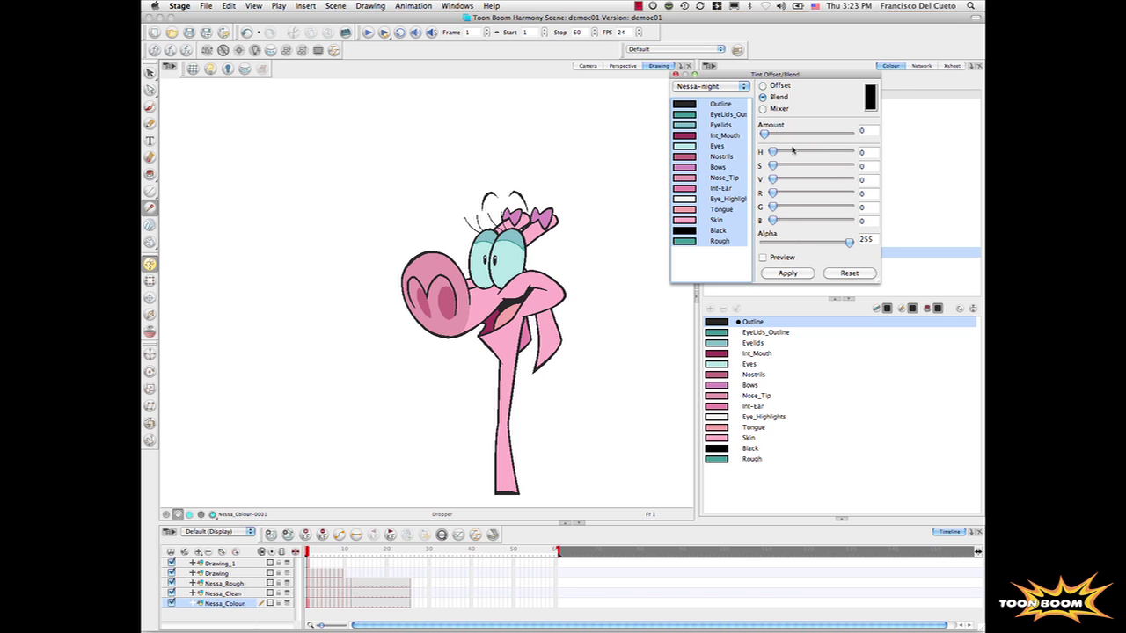
left_click_drag(766, 137, 802, 141)
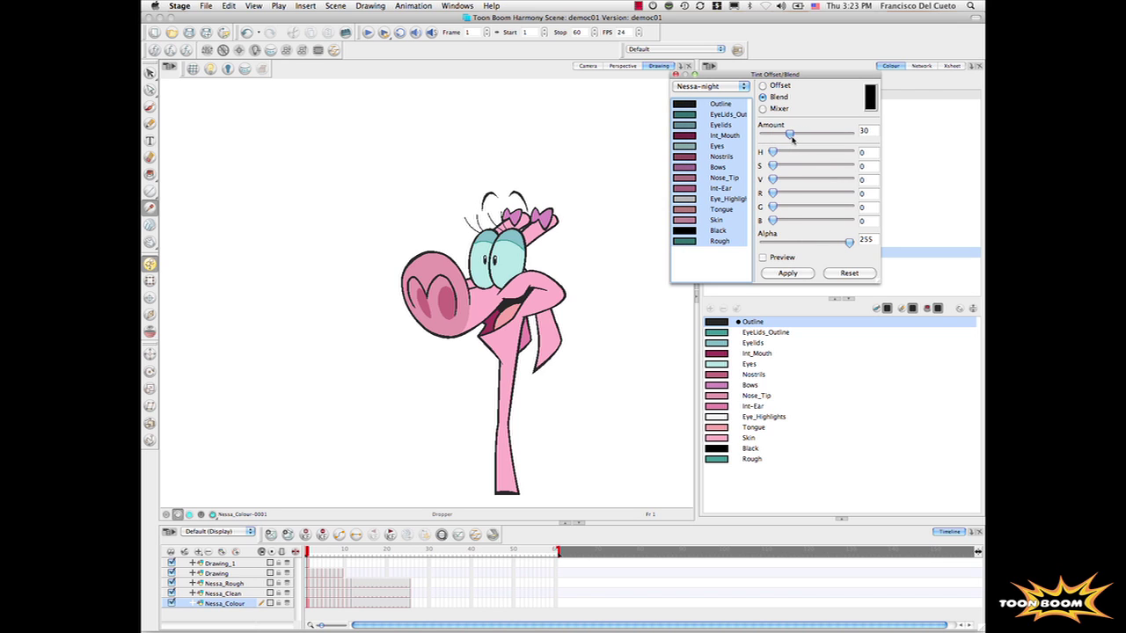
left_click(761, 257)
left_click(791, 135)
mouse_move(790, 135)
left_mouse_down()
mouse_move(767, 132)
mouse_move(792, 134)
left_mouse_up()
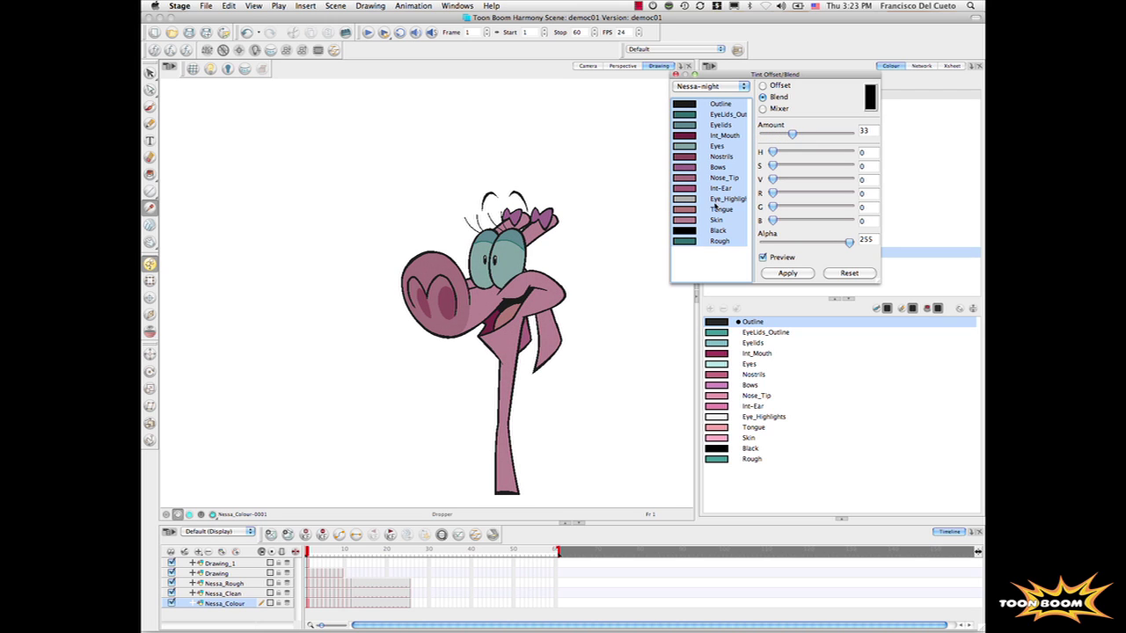
Compare the tint on Skin and Nostrils, reselect all colours, apply it and close the panel
left_click(705, 266)
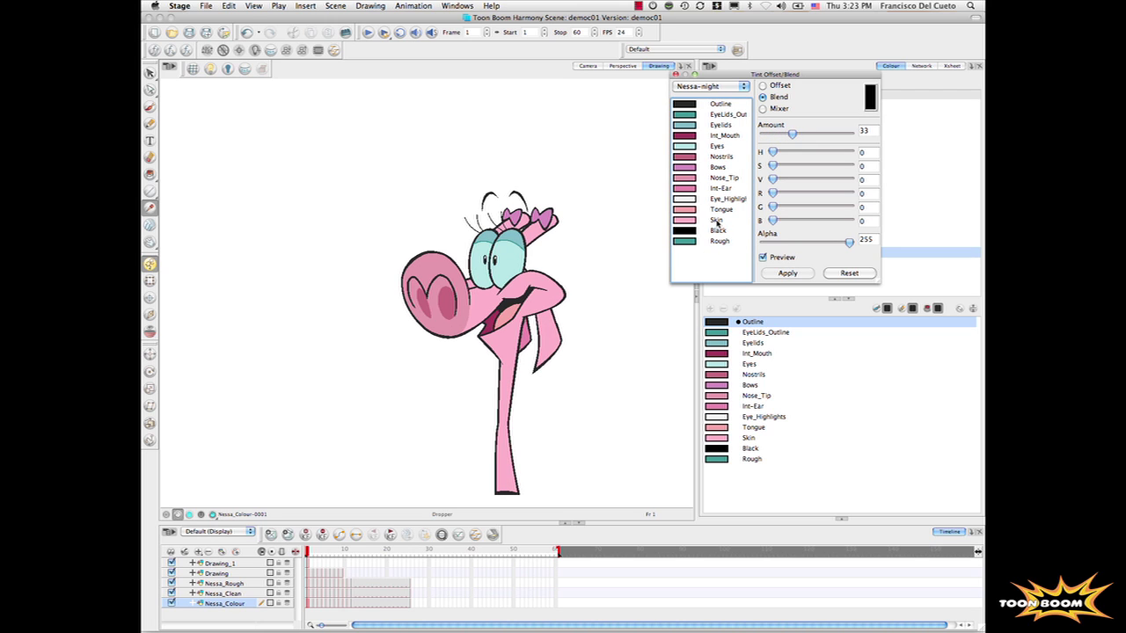
left_click(716, 221)
left_click(720, 158)
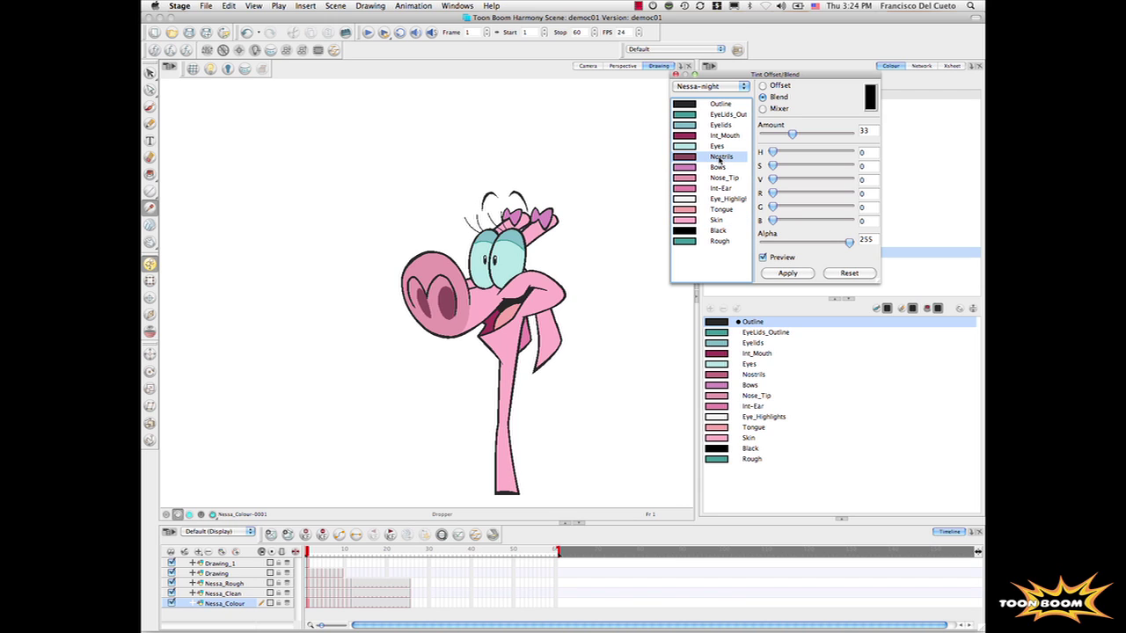
left_click(714, 105)
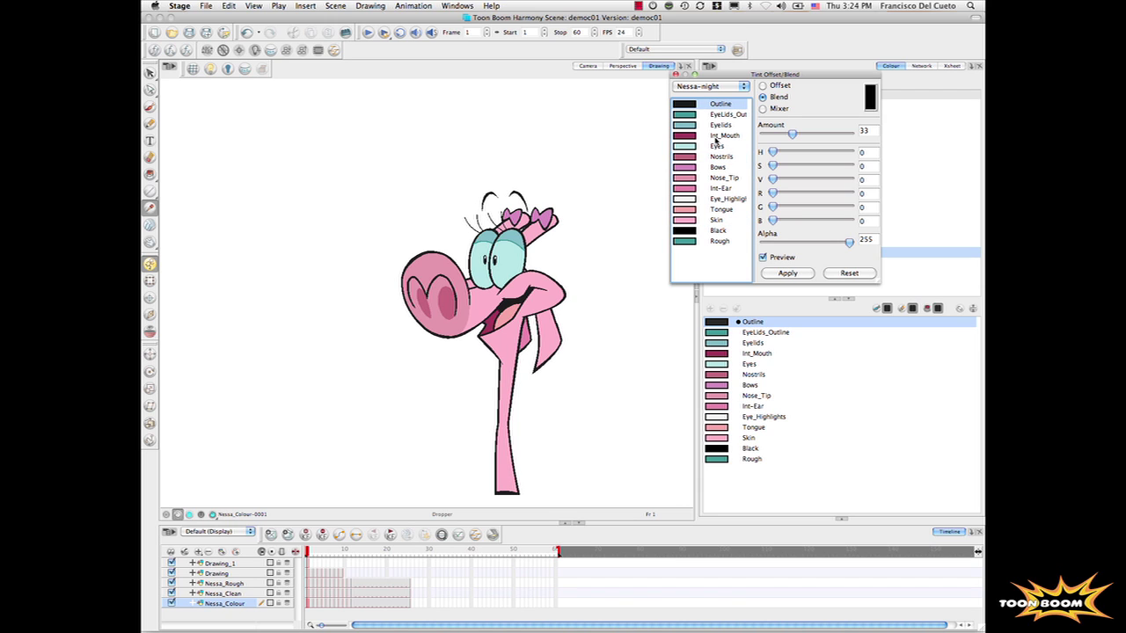
left_click(706, 241, "shift")
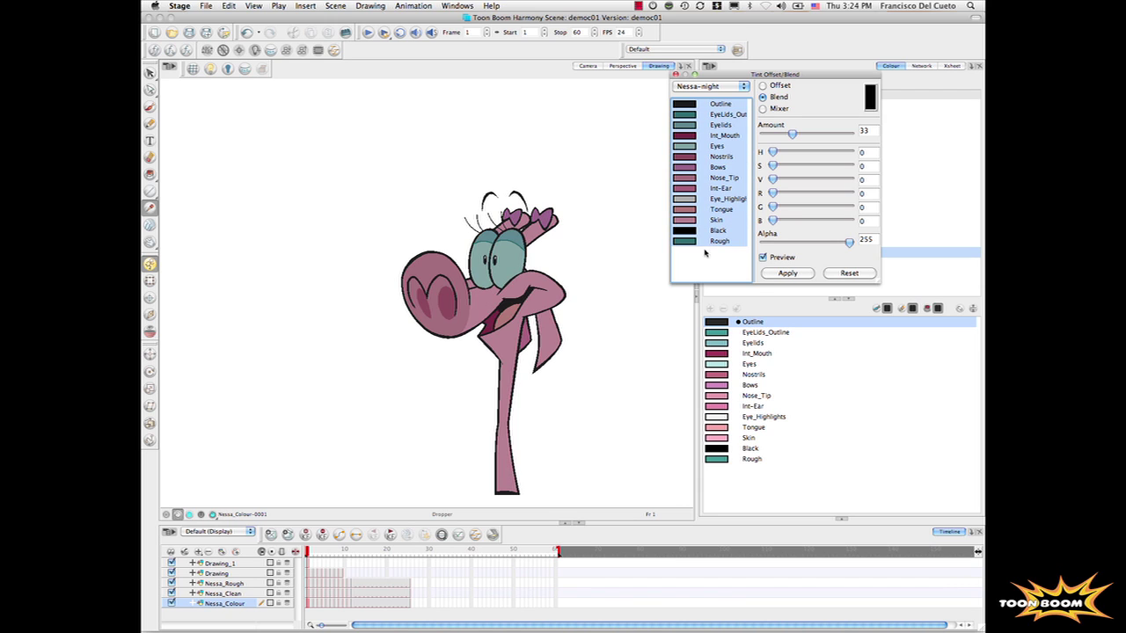
left_click(787, 273)
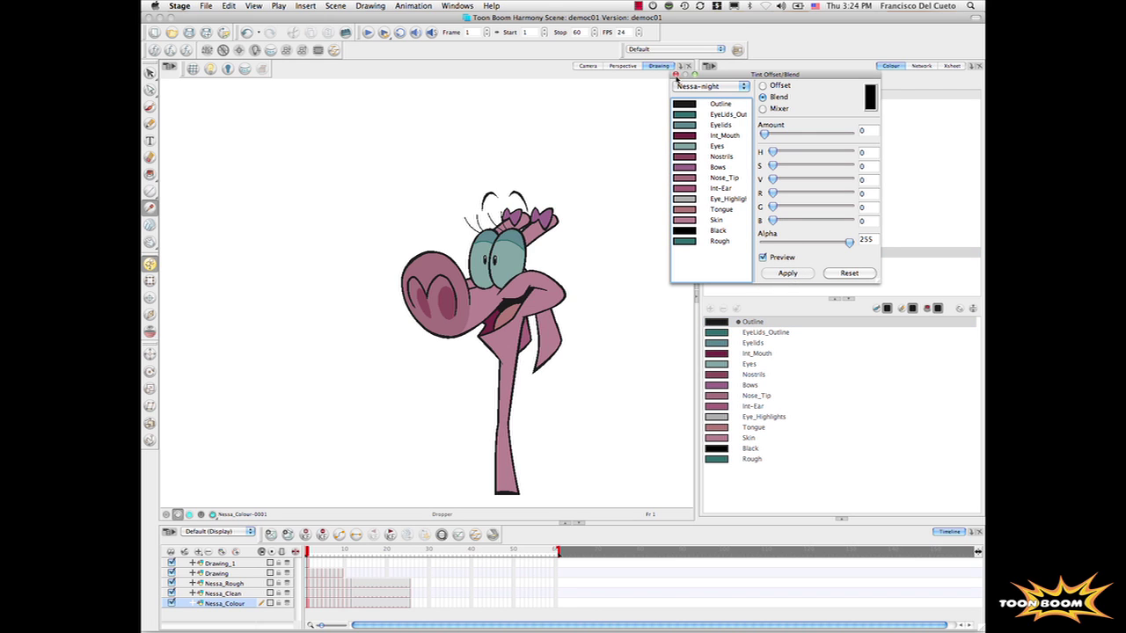
left_click(675, 74)
left_click(739, 117)
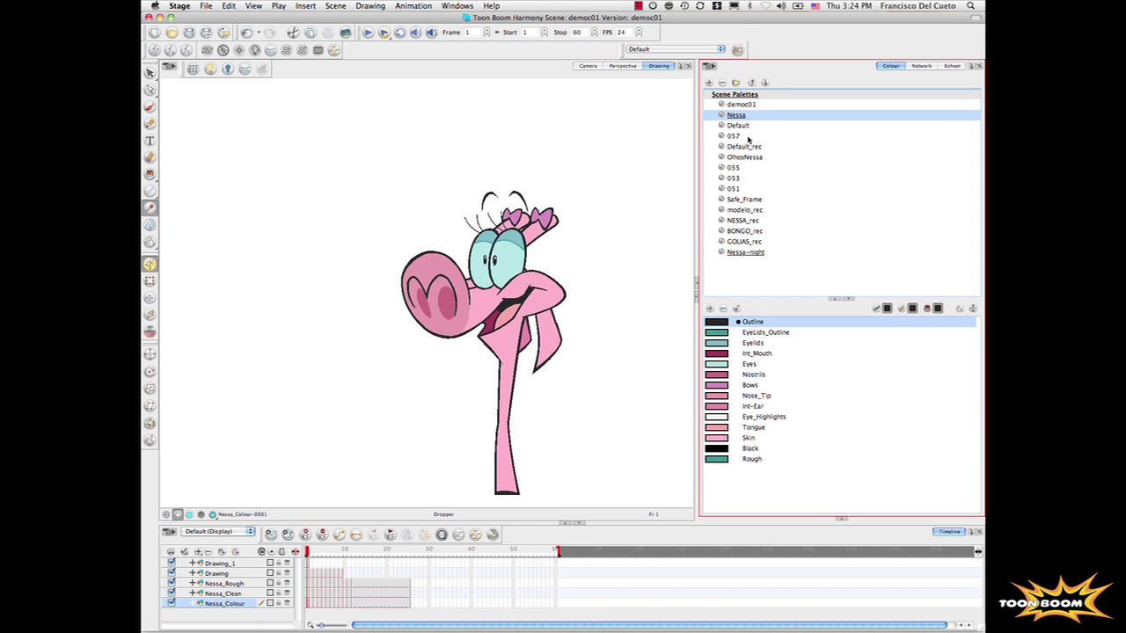
left_click(761, 253)
left_click(743, 119)
left_click(753, 253)
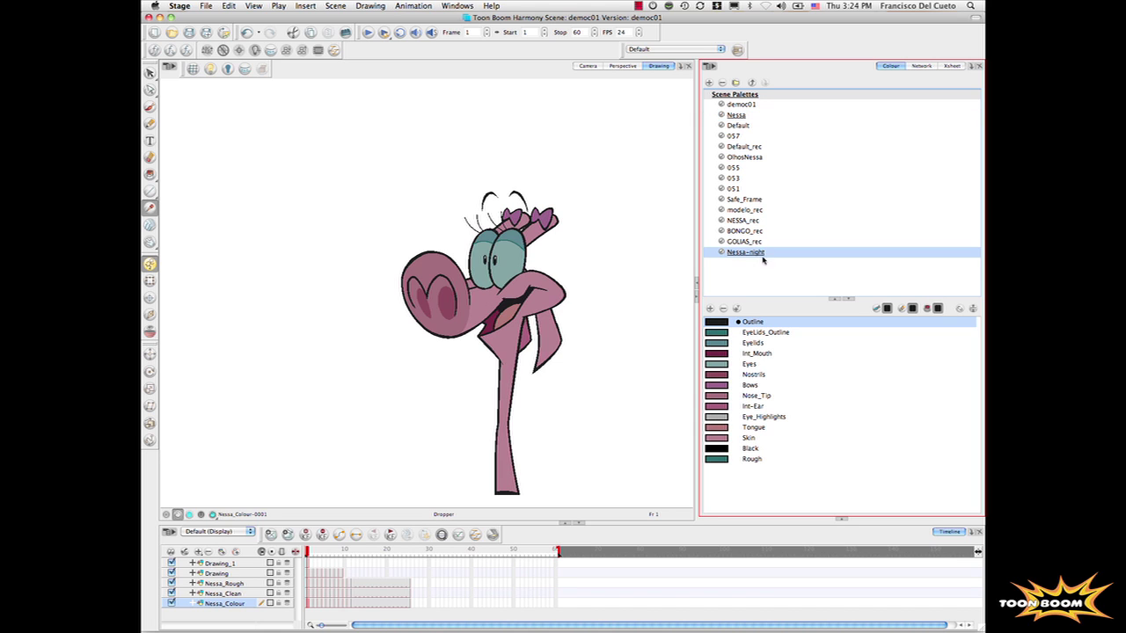
left_click(739, 115)
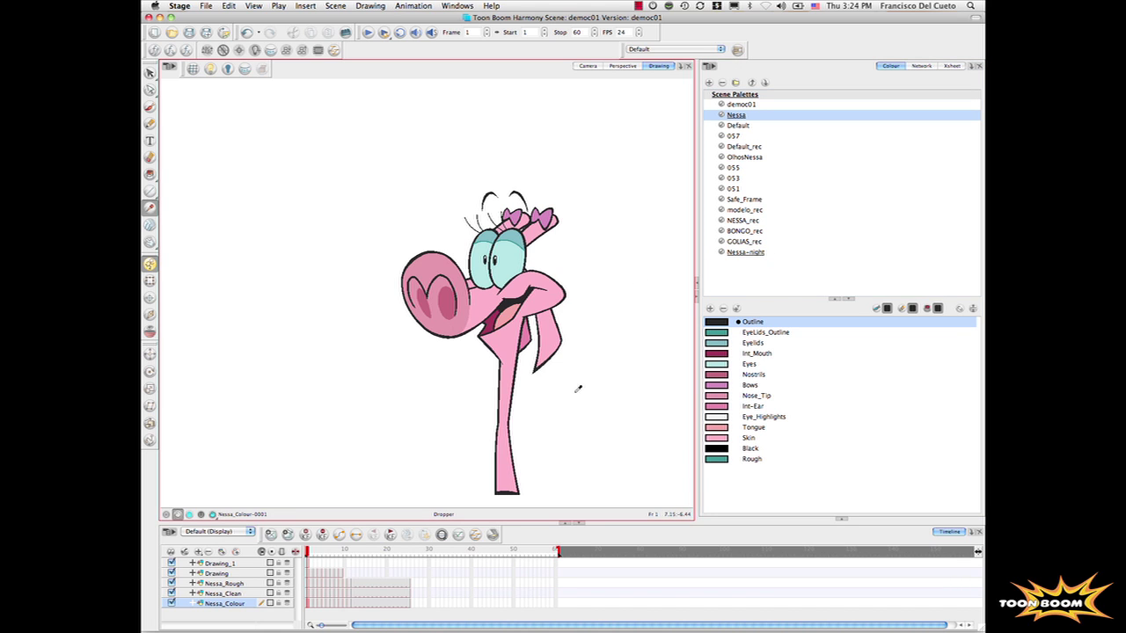